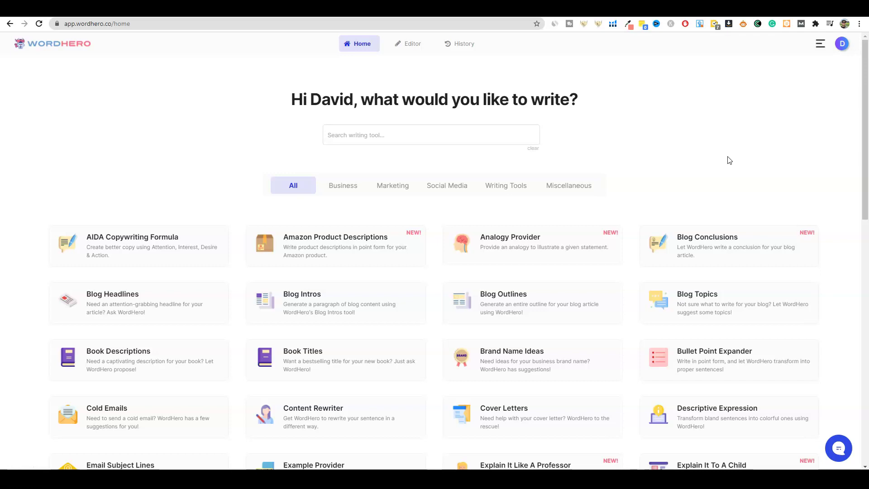
click(709, 159)
scroll(324, 208, down, 3)
scroll(335, 207, up, 3)
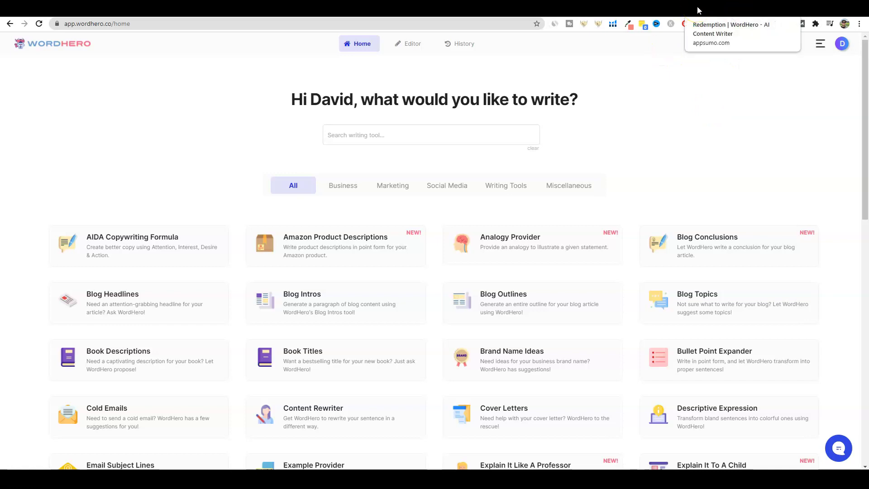
Switch to the AppSumo deal page for WordHero and examine its price, description, and plan features
click(698, 10)
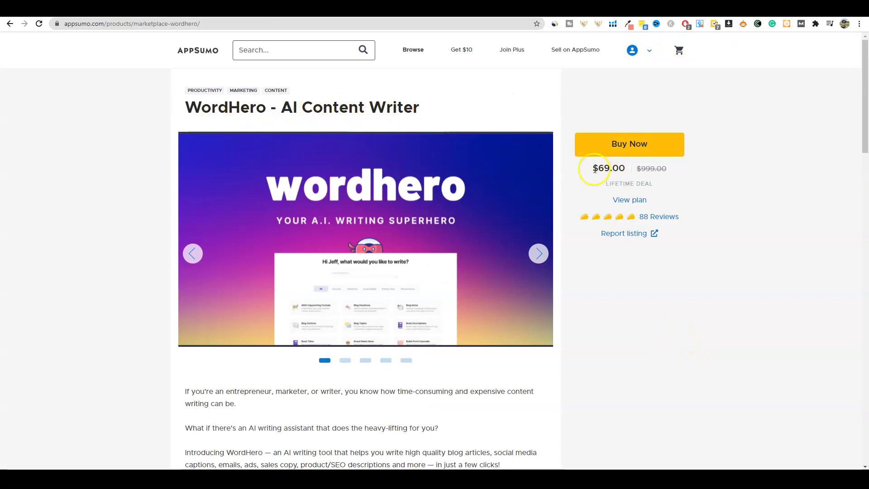
drag(594, 168, 626, 168)
click(734, 200)
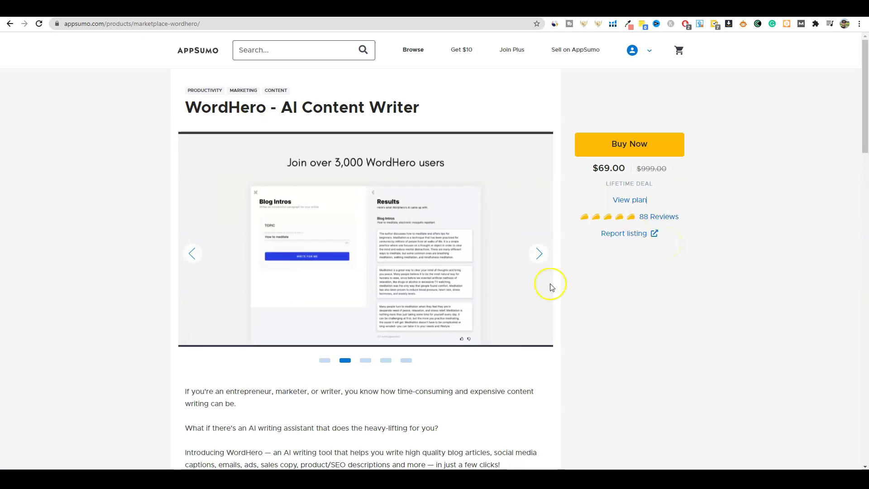
scroll(452, 357, down, 5)
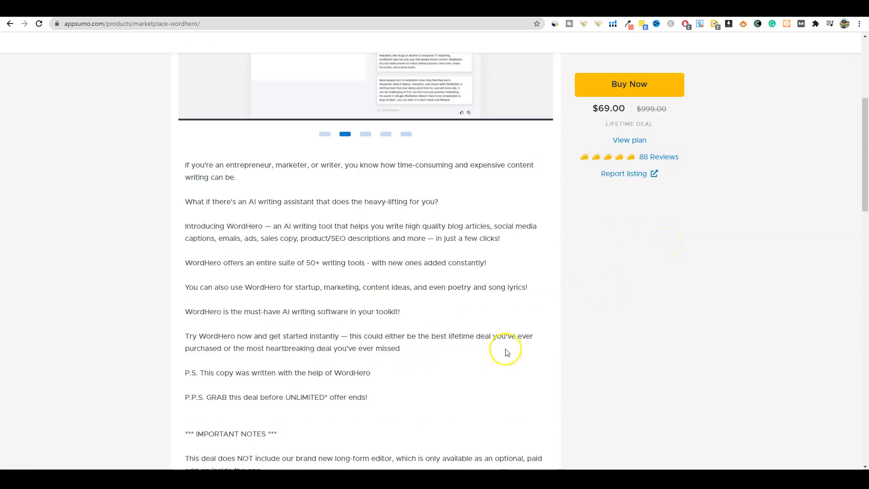
scroll(426, 289, down, 9)
scroll(433, 310, down, 4)
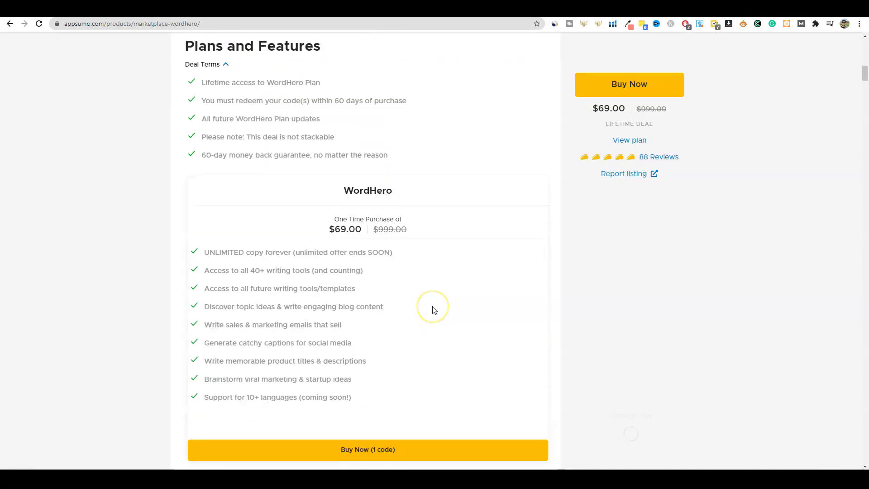
scroll(433, 310, up, 6)
scroll(434, 309, up, 4)
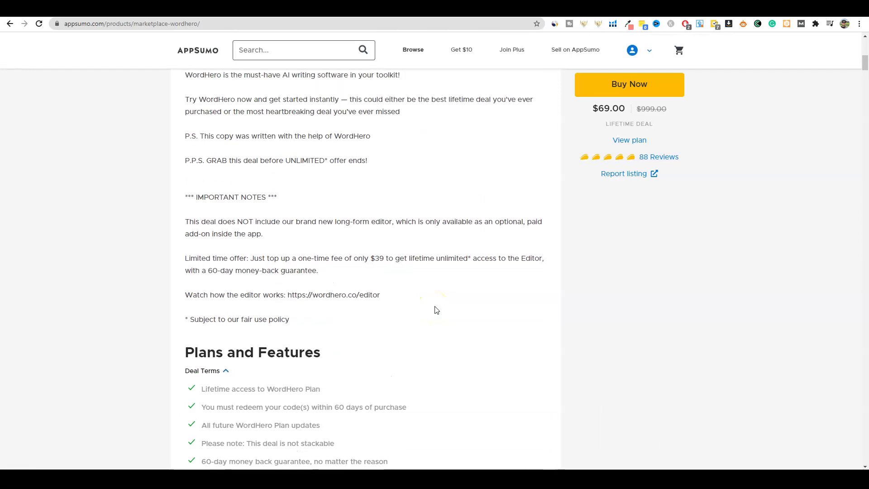
scroll(480, 362, up, 2)
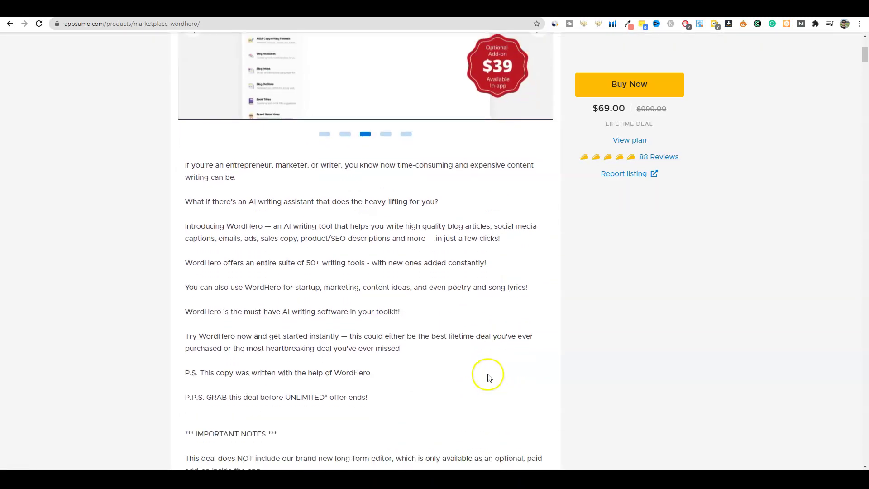
Read the deal description and the important notes about the long-form editor add-on
click(482, 362)
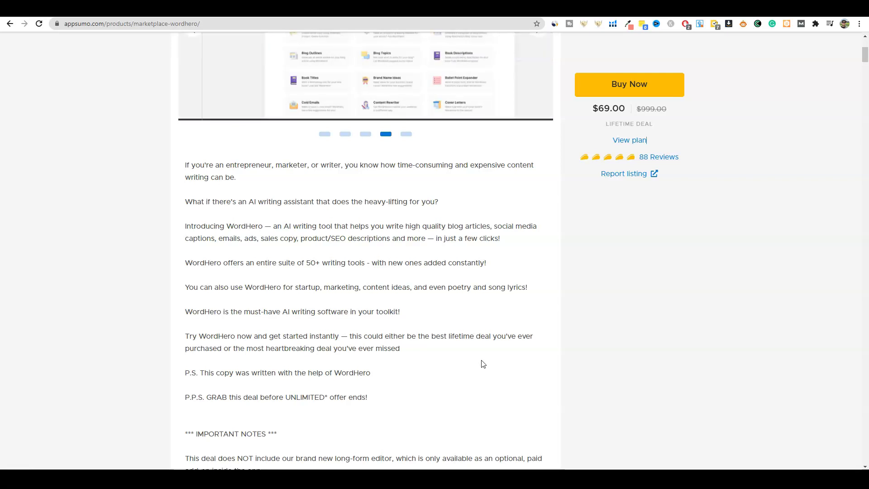
click(480, 352)
scroll(481, 352, down, 4)
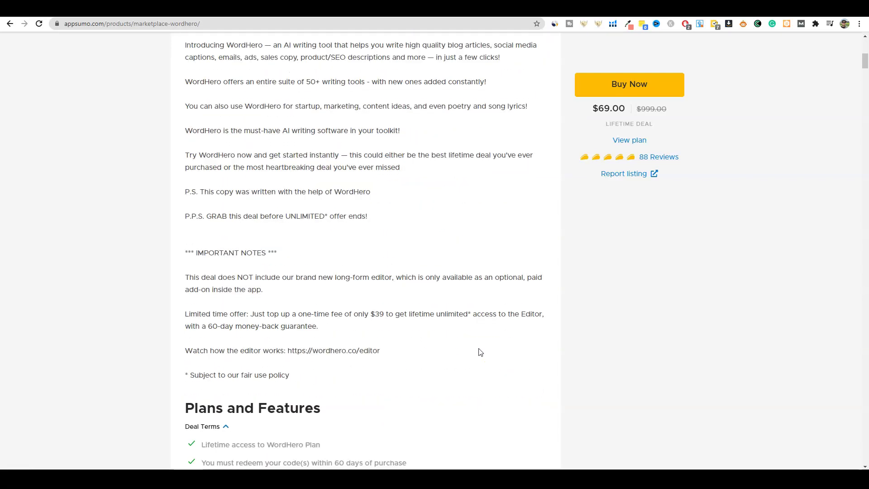
click(483, 342)
scroll(483, 343, down, 3)
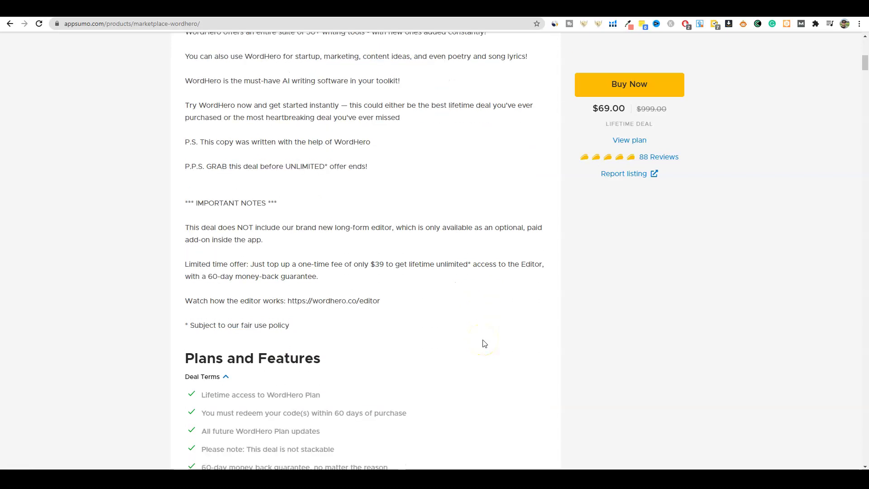
scroll(482, 335, up, 1)
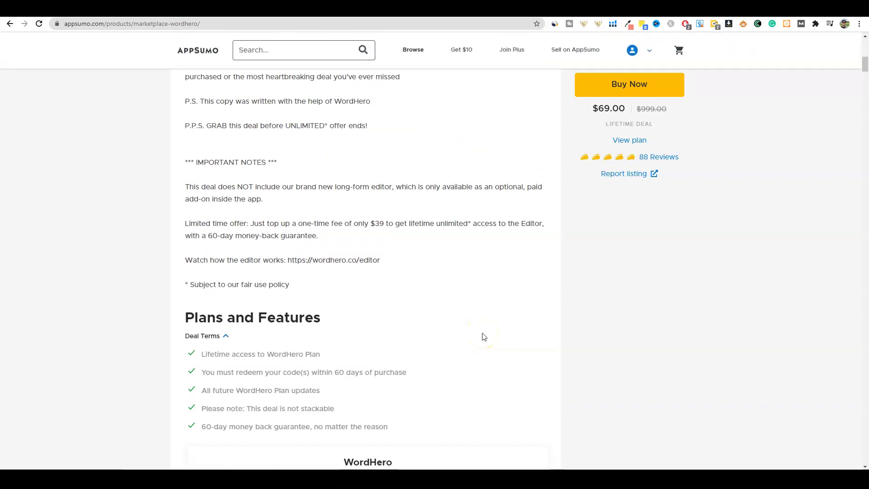
scroll(480, 334, up, 1)
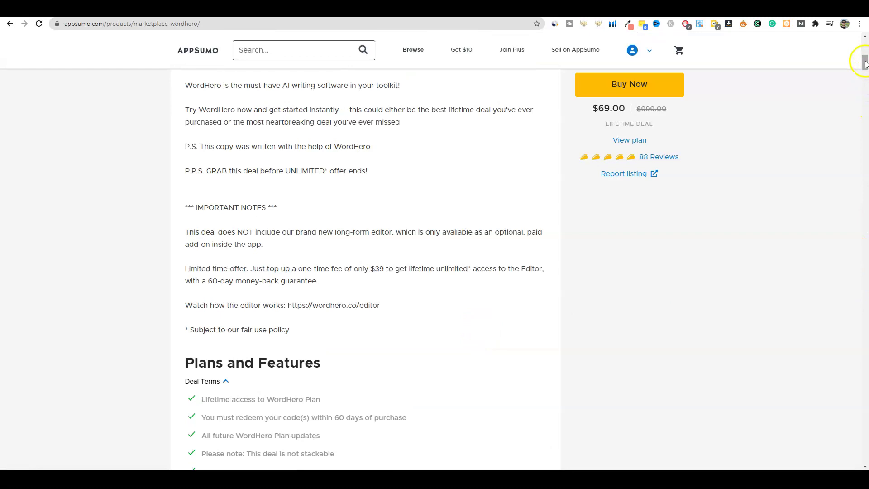
Examine the deal terms and plan features on the AppSumo page, and highlight the lifetime deal price
drag(864, 62, 864, 71)
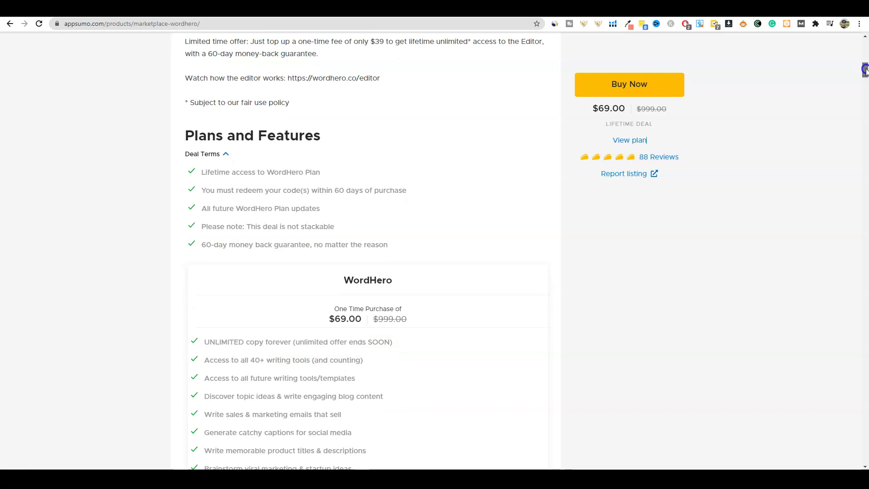
drag(864, 70, 865, 72)
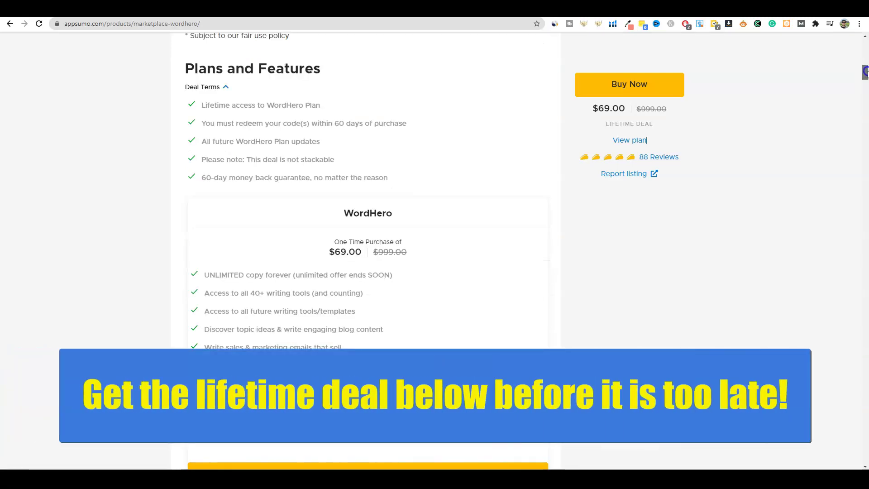
drag(865, 71, 865, 73)
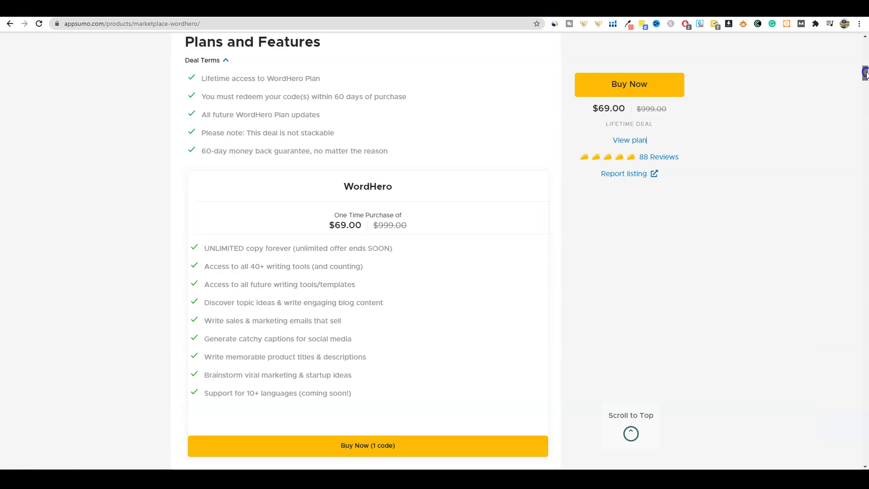
drag(864, 72, 865, 24)
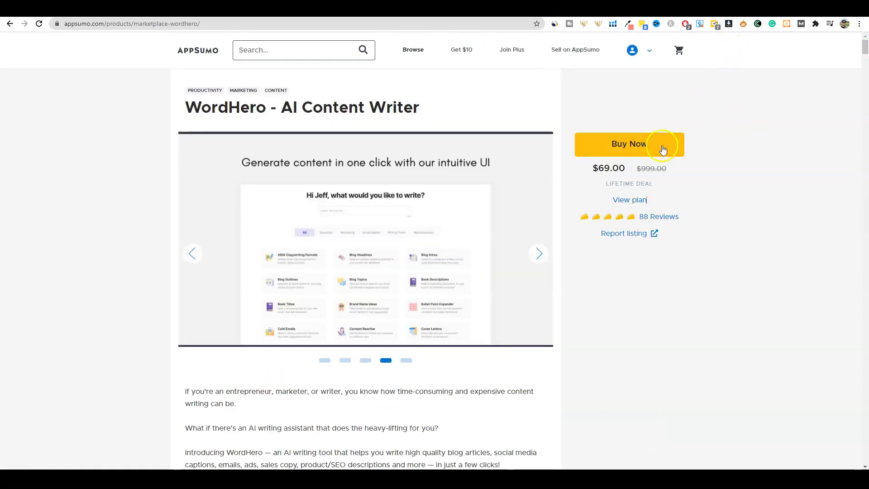
drag(593, 168, 626, 169)
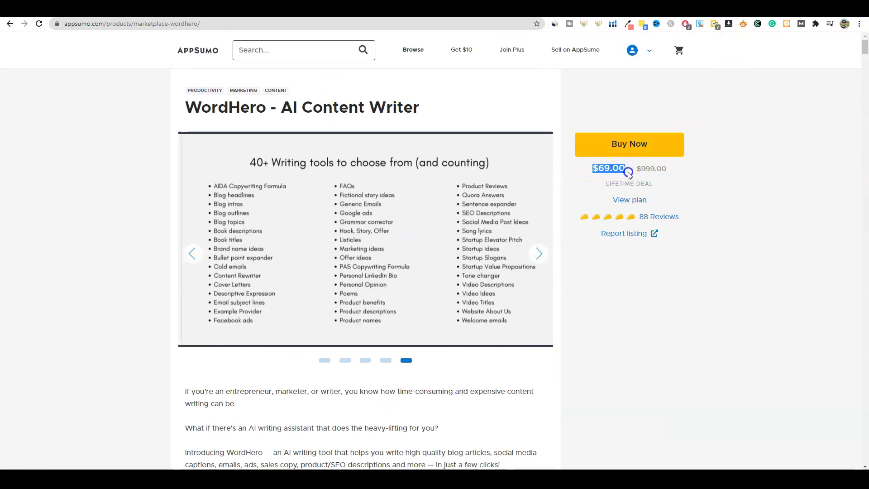
click(691, 188)
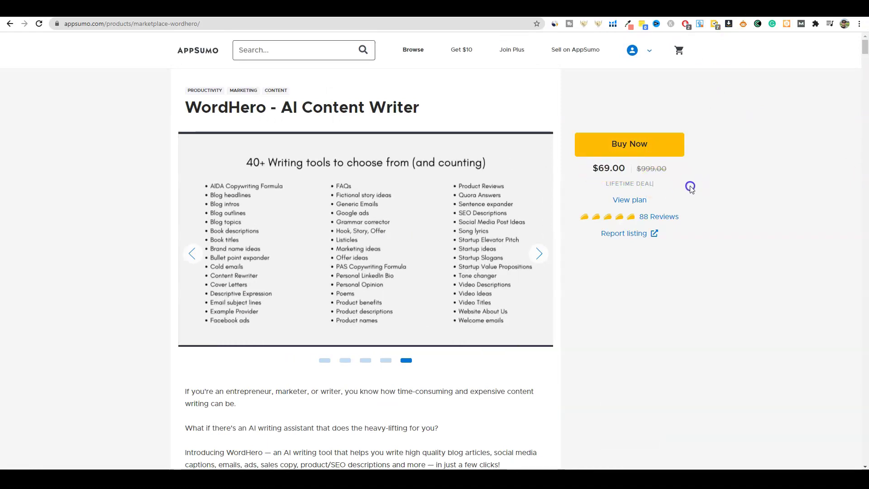
Switch back to WordHero, survey the full writing tool list to its end, and briefly show the calculator
click(735, 14)
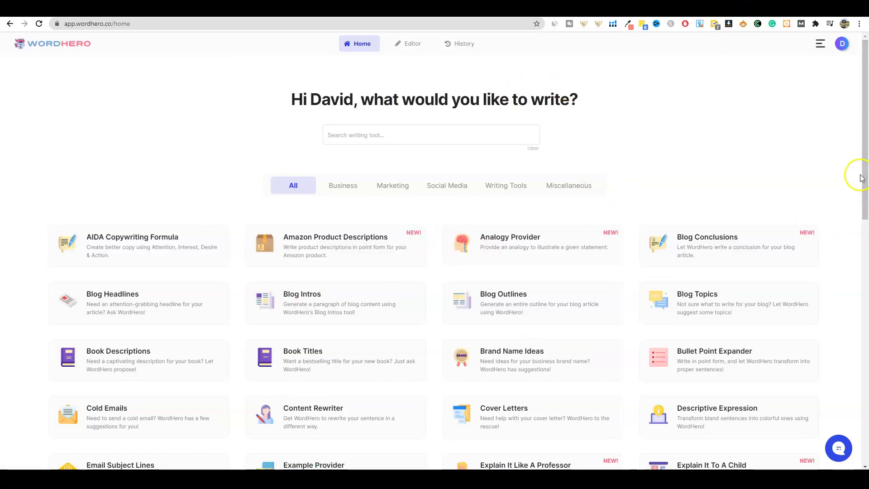
drag(862, 177, 855, 436)
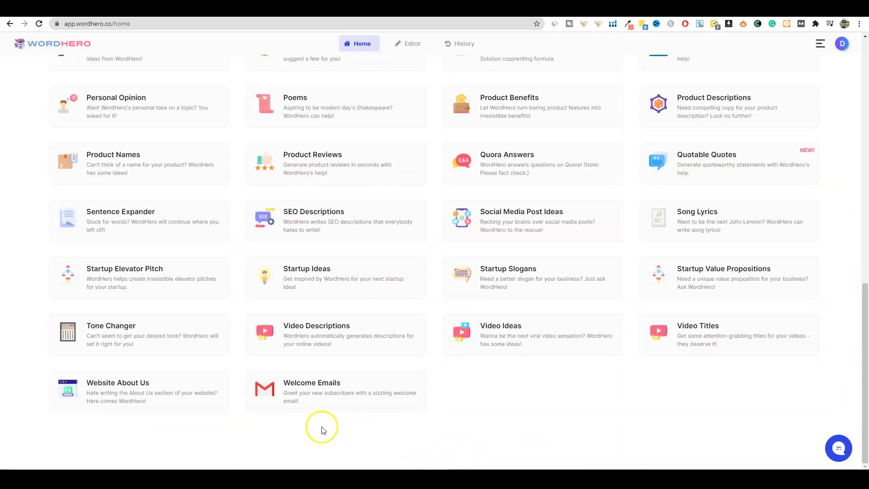
click(410, 483)
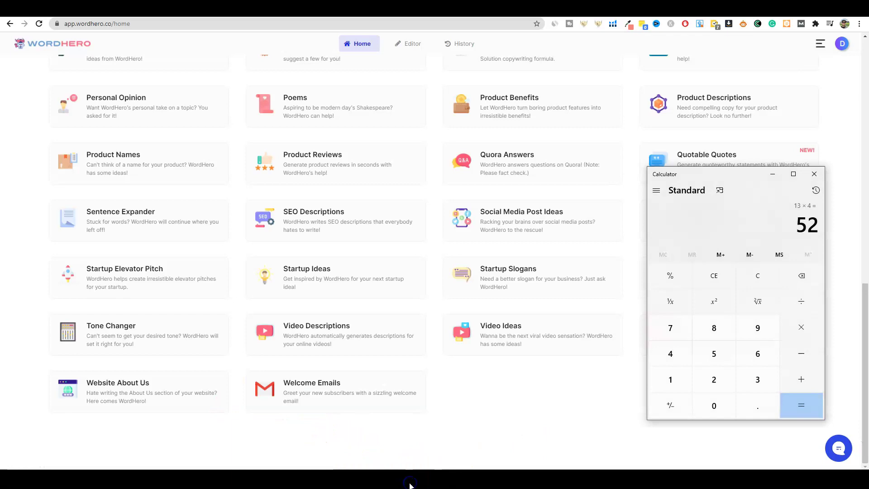
click(409, 483)
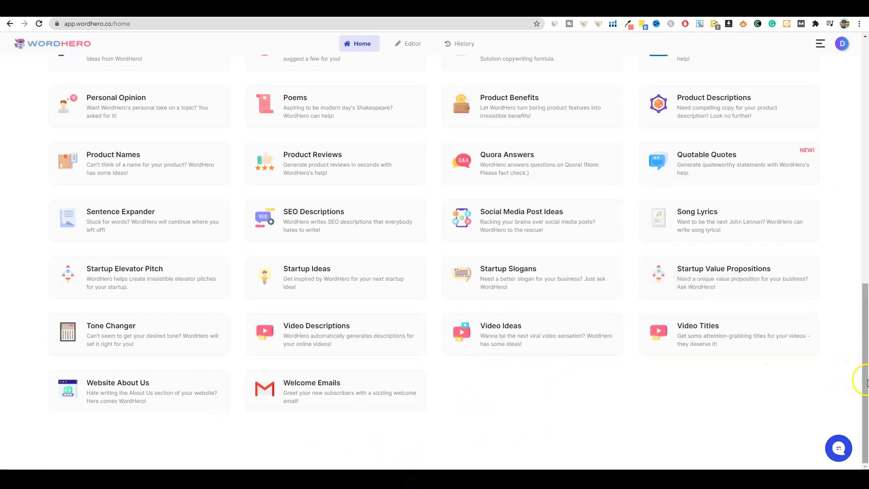
click(863, 401)
drag(863, 401, 865, 155)
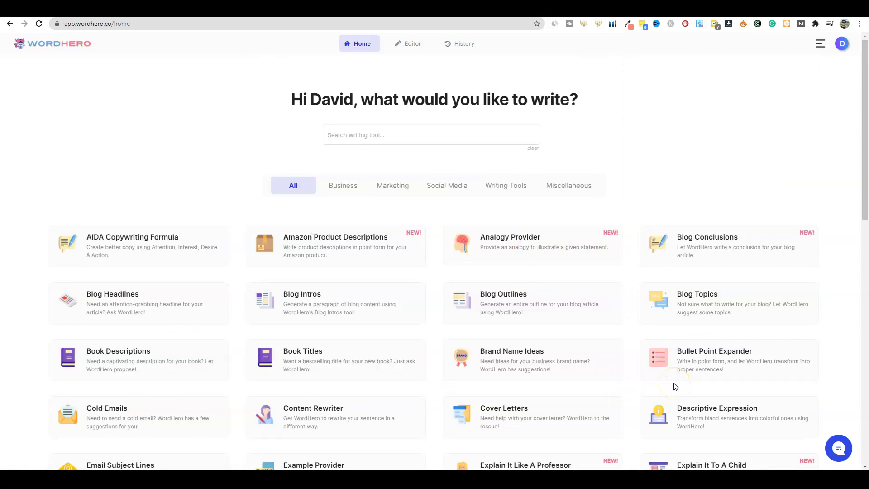
Browse the individual writing tool cards on the WordHero home page, from the blog tools through the startup and video tools
scroll(724, 358, down, 1)
drag(863, 202, 858, 248)
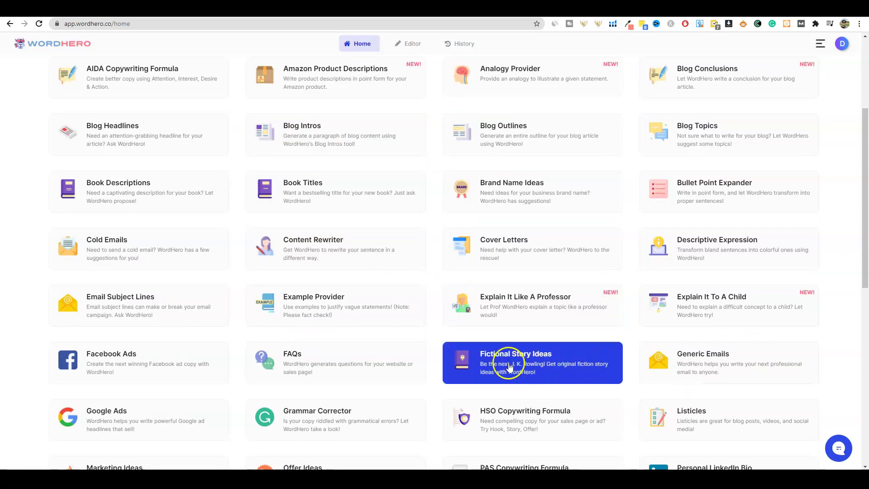
drag(864, 280, 843, 422)
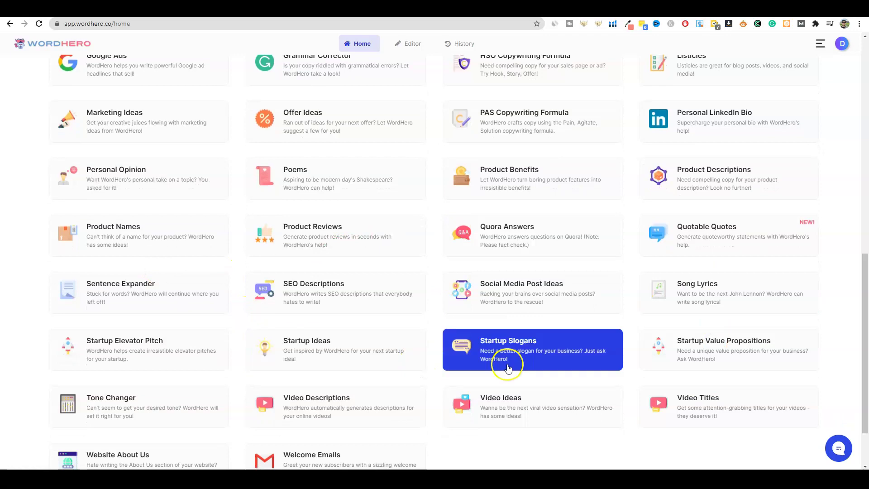
drag(865, 358, 865, 148)
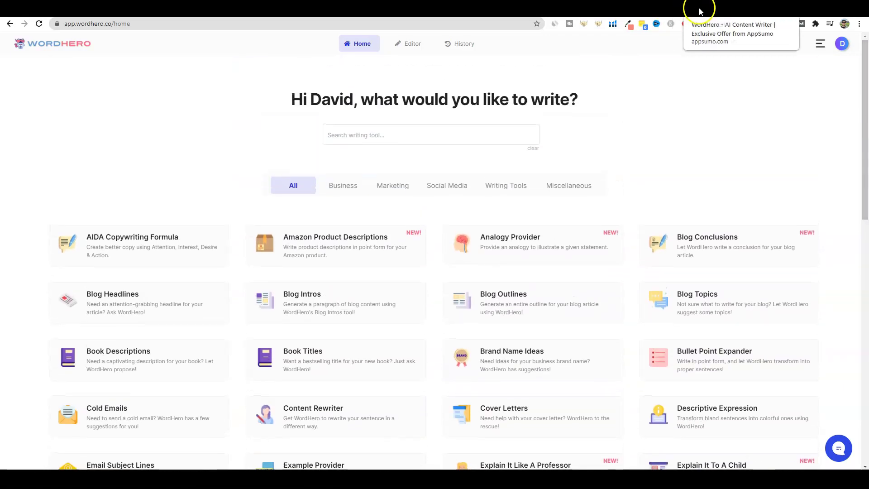
Review the Next Release list on the WordHero Product Roadmap in Trello, and compare it with WordHero's new tools
click(640, 10)
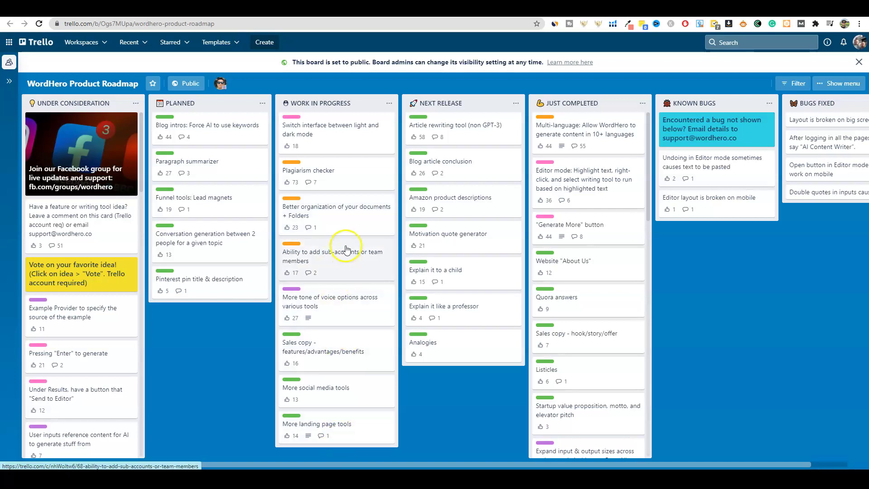
click(425, 132)
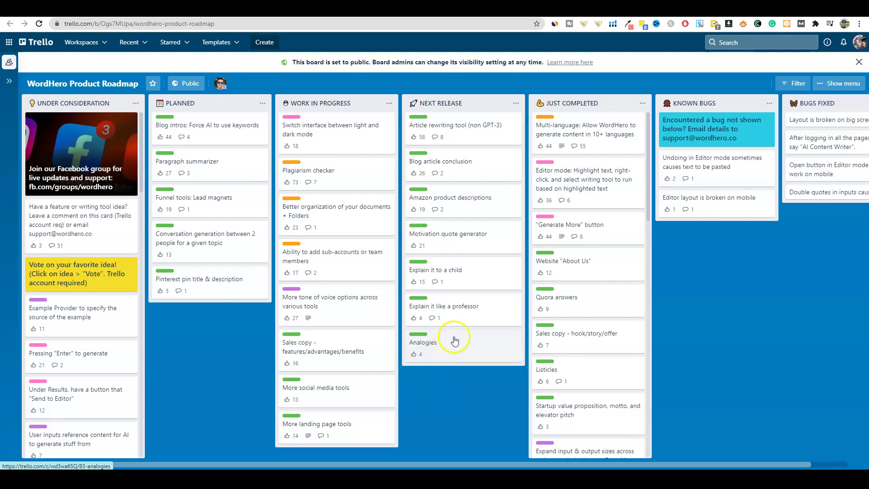
click(735, 9)
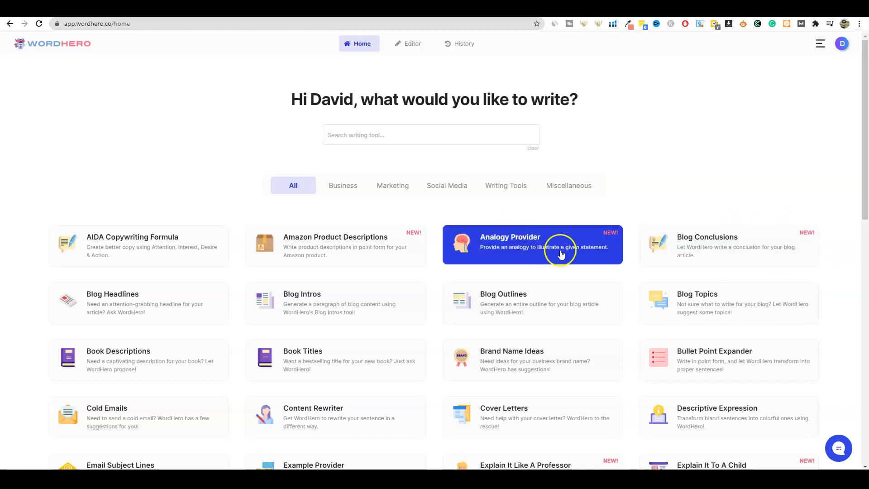
Return to the Trello roadmap and look through the feature ideas in the Under Consideration list
click(521, 8)
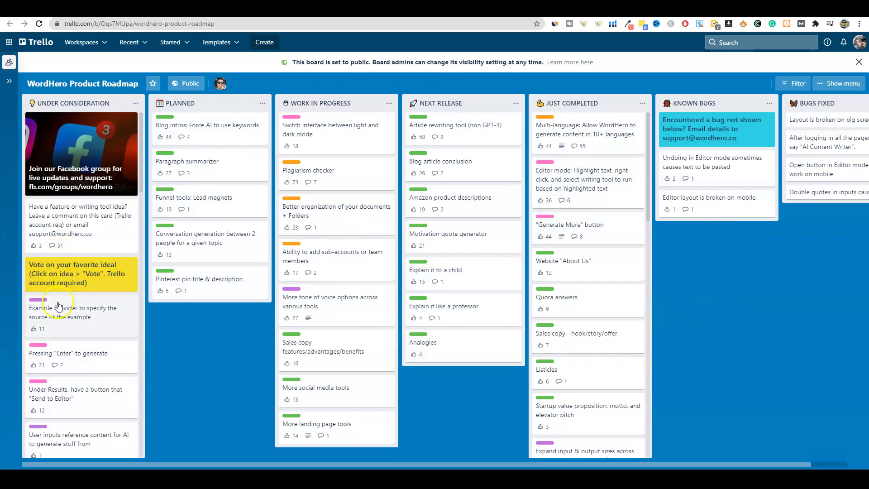
scroll(77, 398, down, 1)
drag(142, 183, 126, 476)
drag(129, 438, 136, 168)
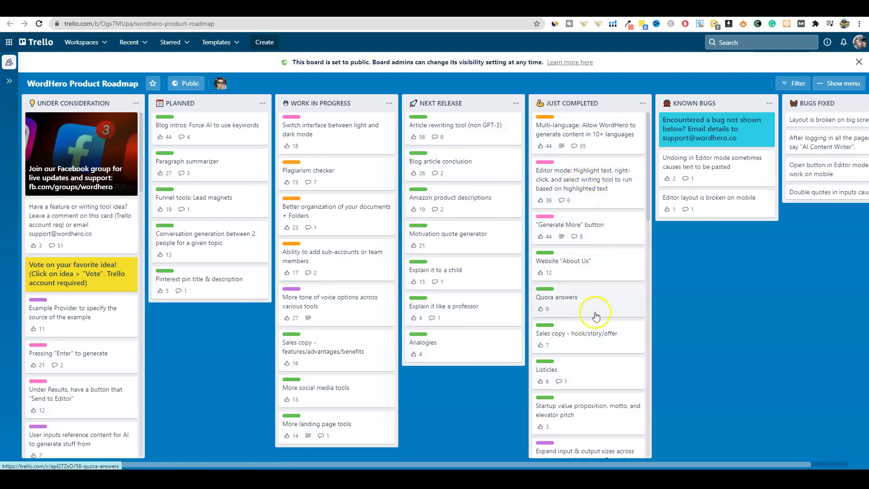
Switch to WordHero and check the long-form Editor page with its Unlimited Editor Add-on offer
click(730, 12)
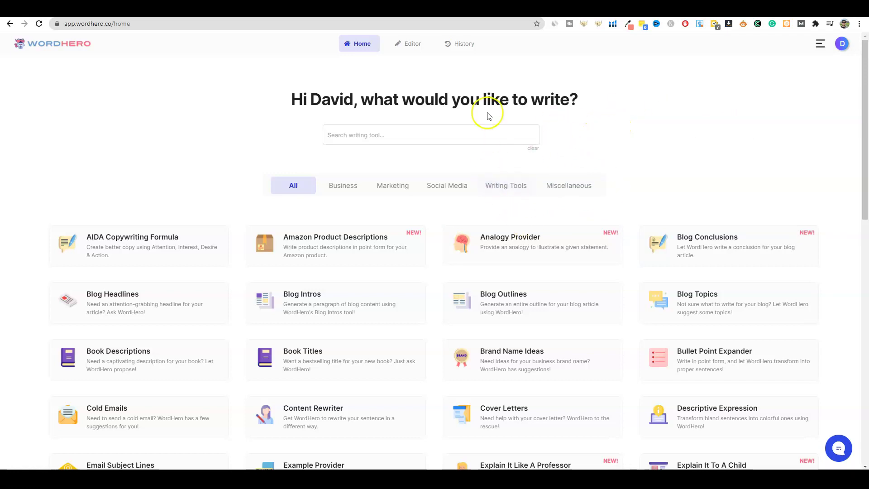
click(413, 45)
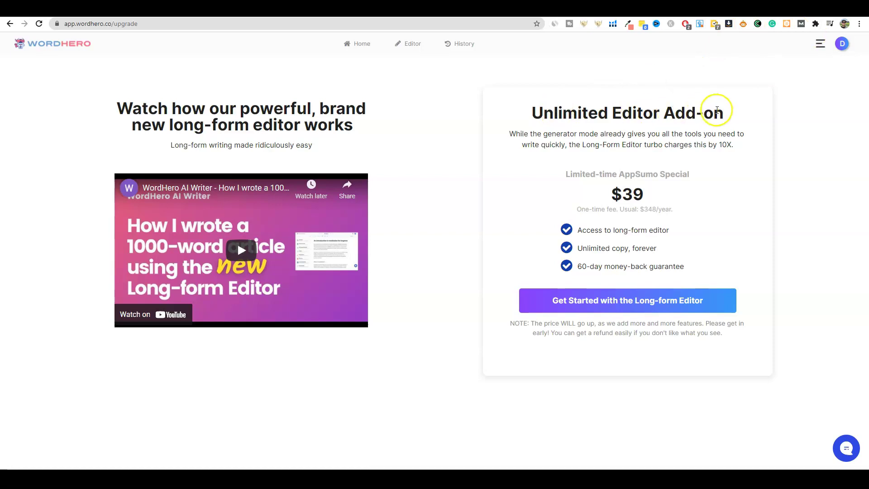
click(367, 46)
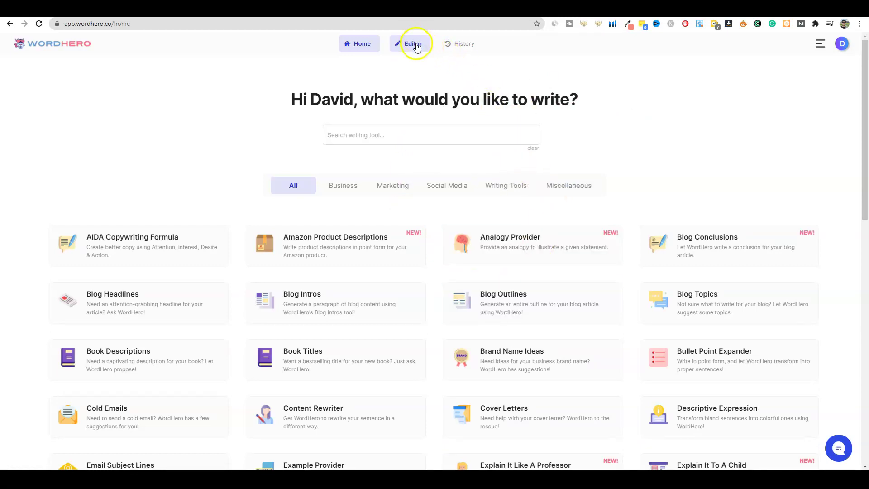
click(411, 43)
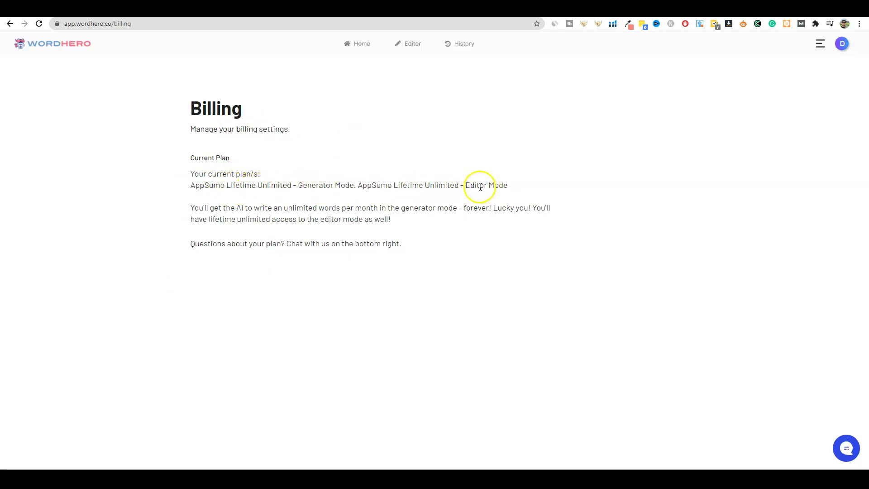
Check the current plans on the WordHero Billing page, including the lifetime unlimited Generator Mode and Editor Mode
drag(465, 186, 517, 184)
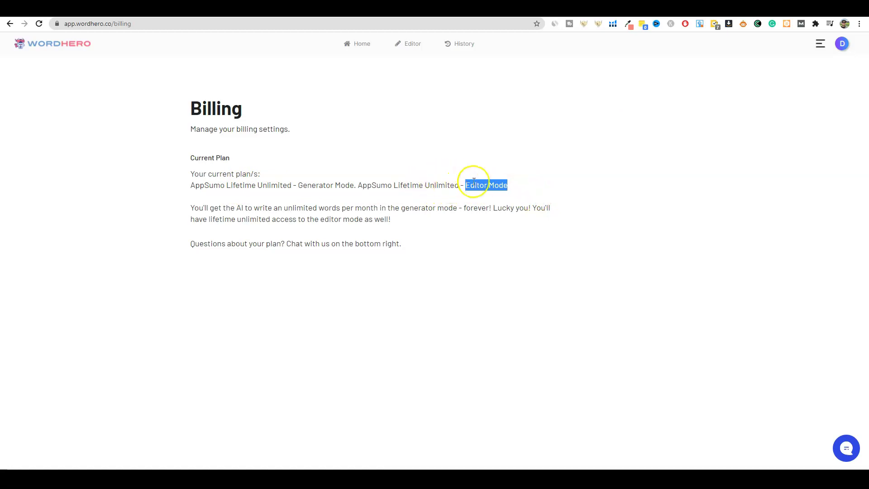
click(508, 182)
drag(513, 186, 179, 187)
click(357, 184)
Leave the Billing page and open WordHero's long-form Editor with a blank document
click(361, 44)
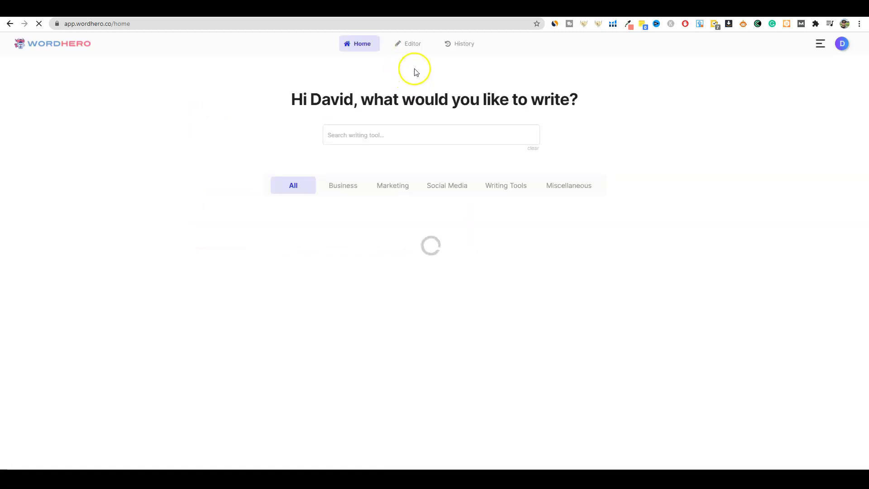
click(410, 45)
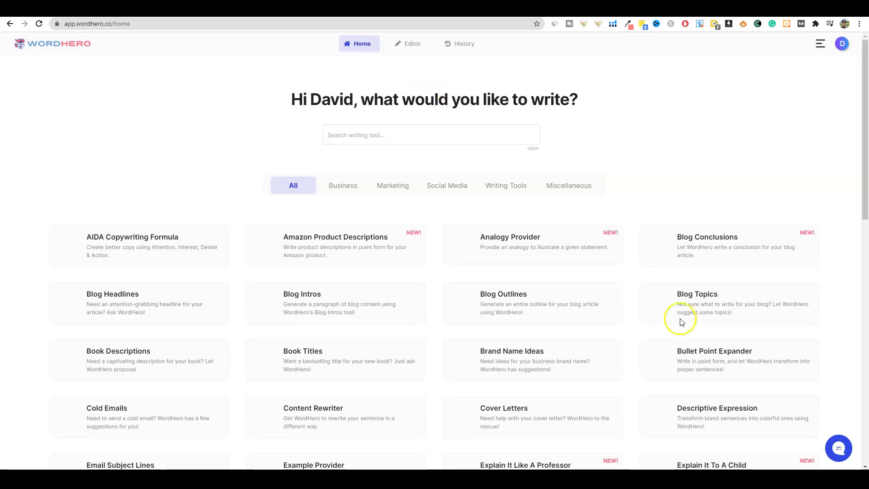
click(409, 44)
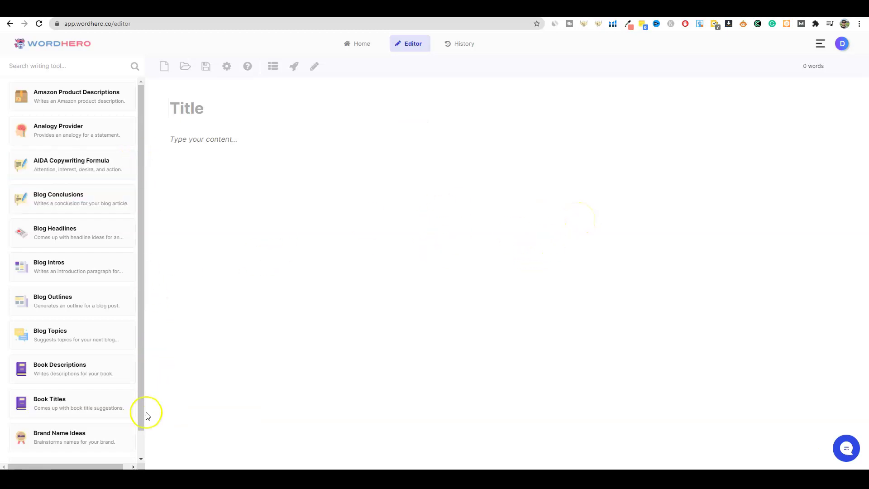
Look through the writing tools list beside the Editor document, including its search field, and the empty content area
scroll(125, 425, down, 2)
scroll(135, 447, down, 3)
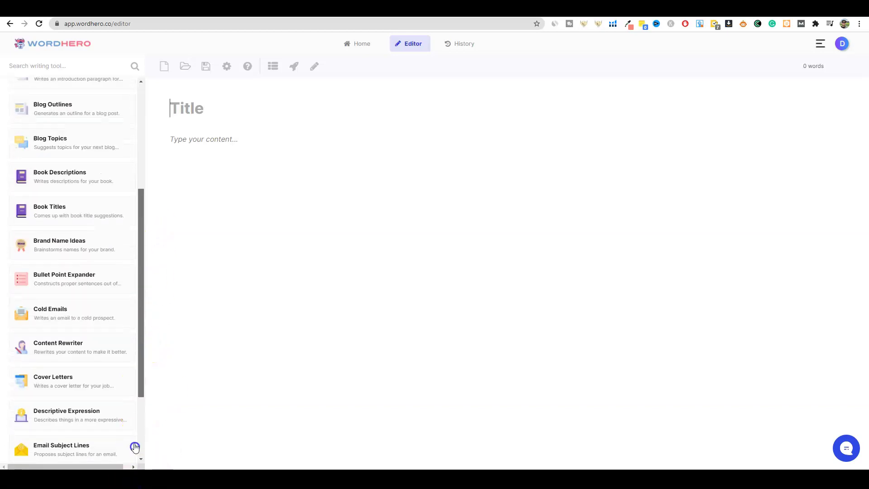
scroll(142, 380, down, 3)
drag(143, 389, 144, 170)
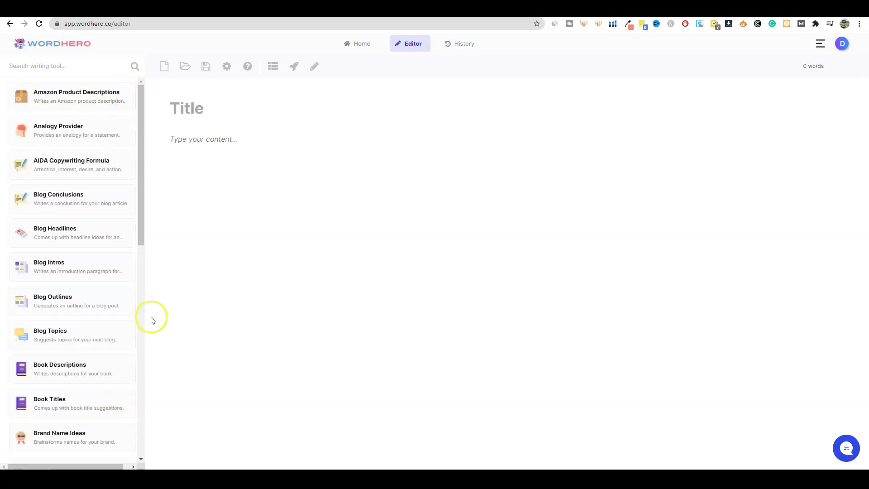
click(72, 64)
click(226, 139)
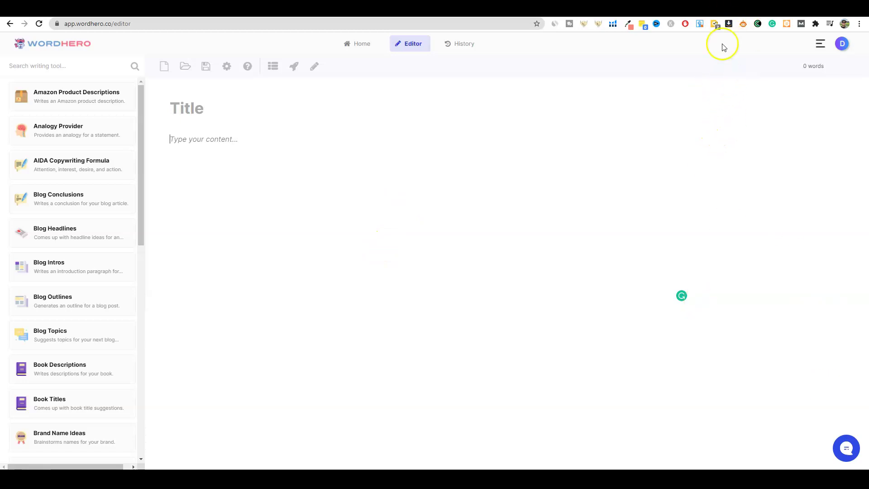
Copy the keyword "how to earn money on snapchat" from the Ubersuggest keyword overview and return to the WordHero Editor
click(669, 10)
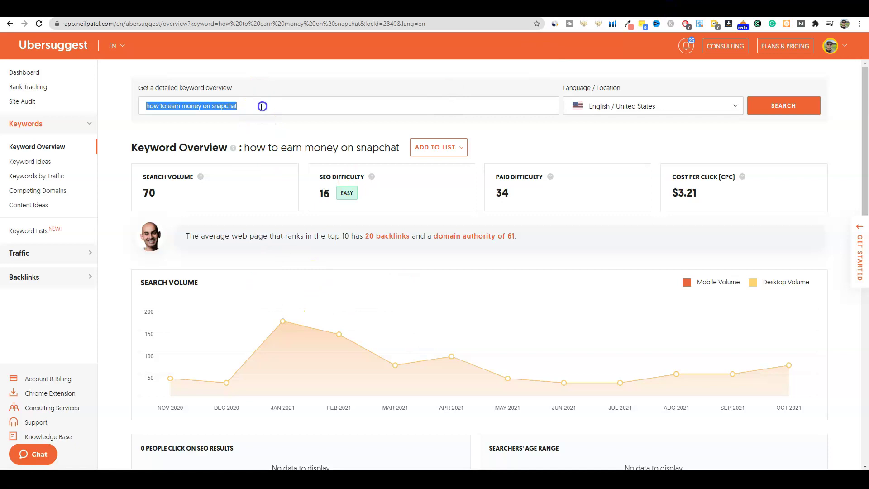
click(245, 106)
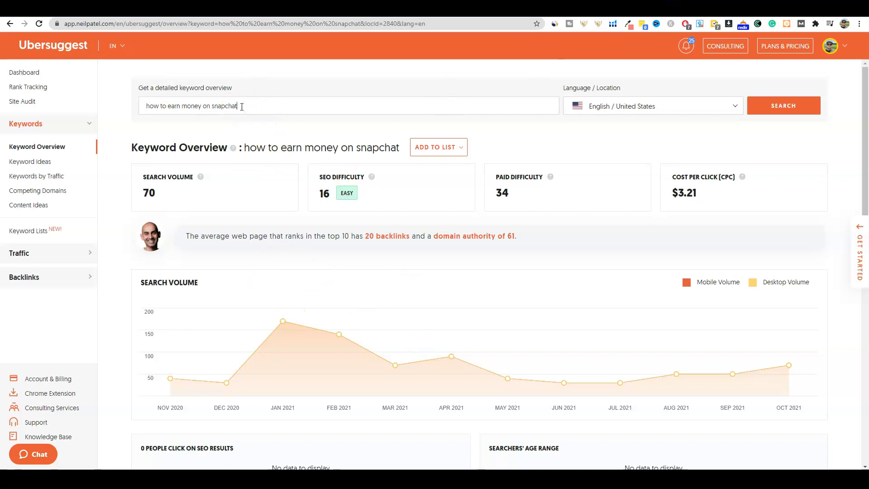
drag(232, 106, 143, 106)
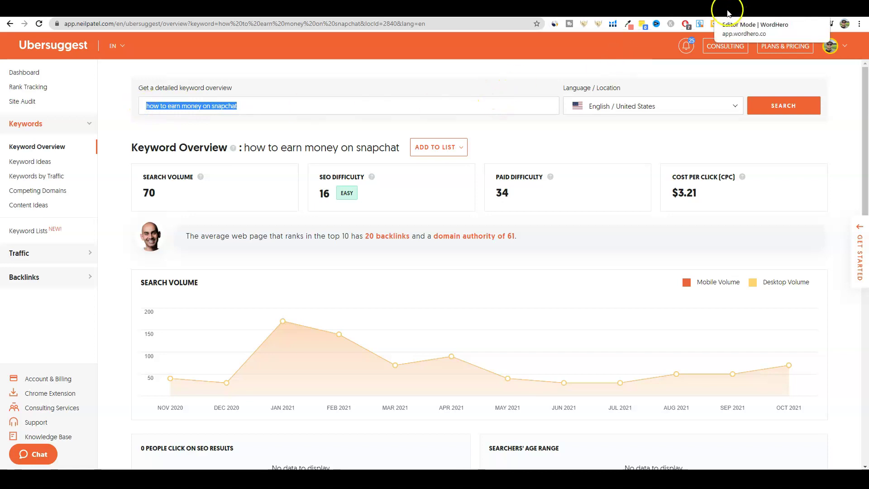
click(729, 13)
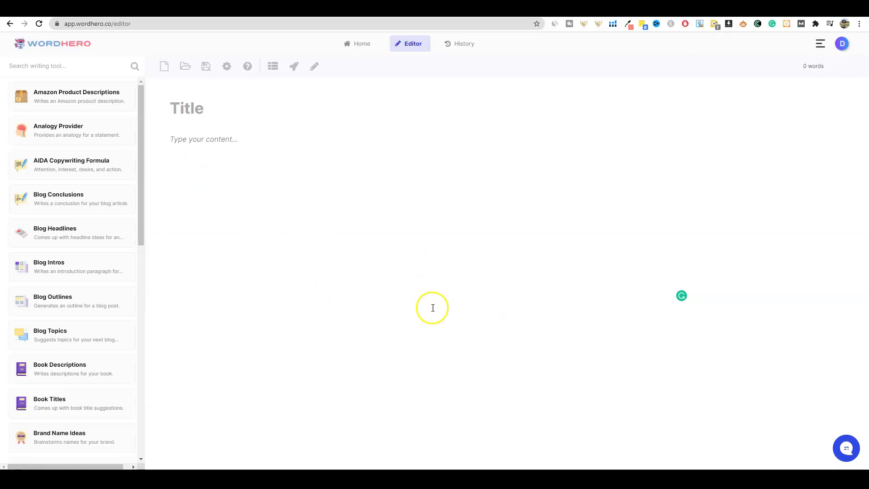
Switch to the AppSumo page for WordHero and look over the lifetime deal and its description
click(704, 11)
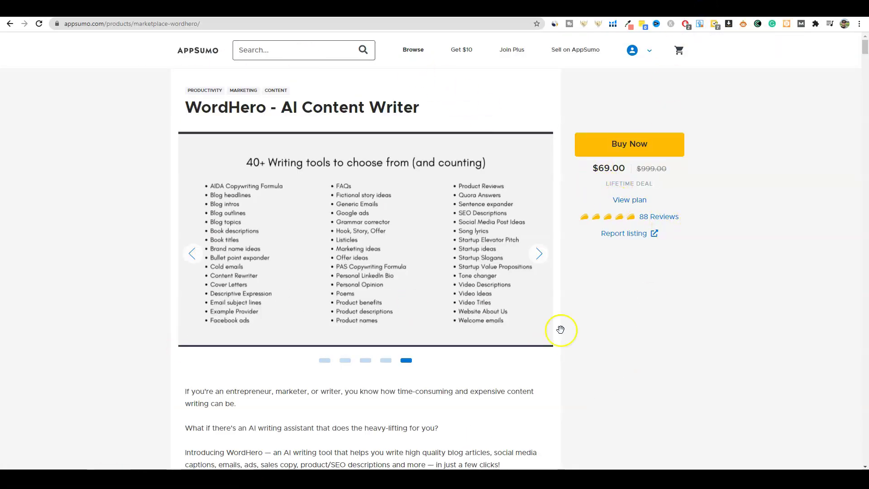
scroll(481, 389, down, 1)
scroll(562, 410, down, 2)
scroll(563, 411, up, 3)
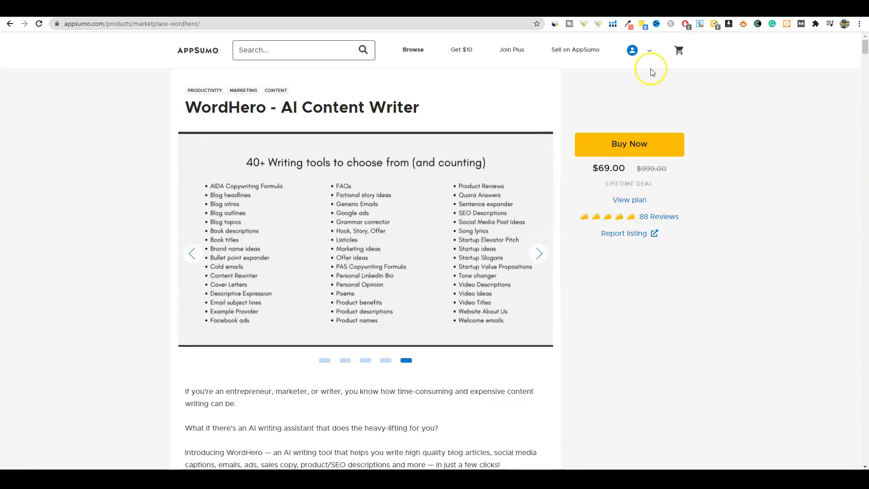
Return to the WordHero Editor and enter "how to earn money on snapchat" as the document title
click(733, 10)
click(186, 109)
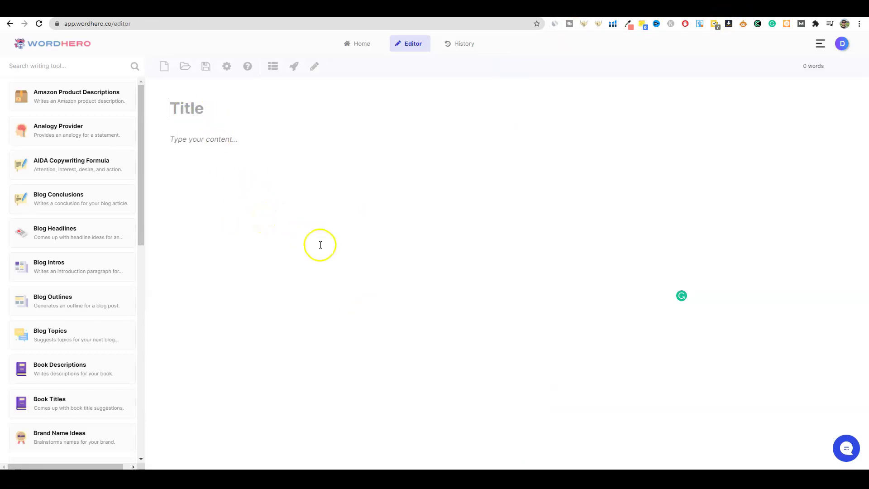
text(how to earn money on snapchat)
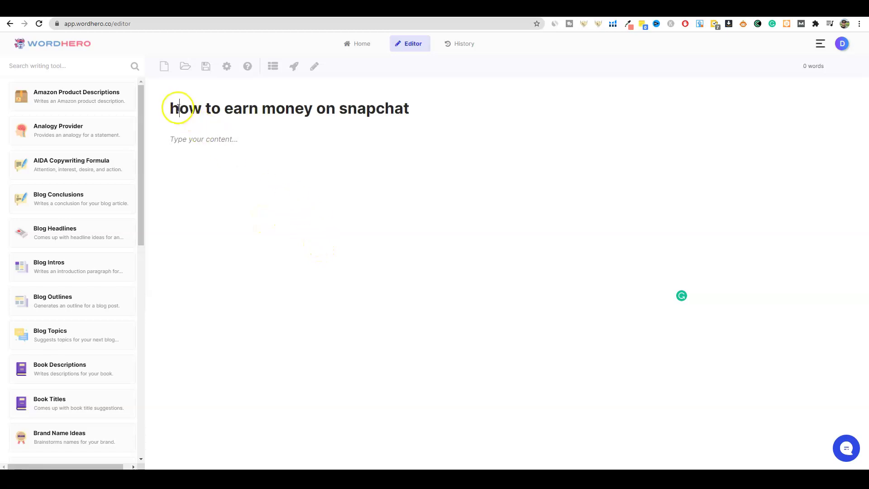
Capitalize the main words of the document title so it reads "How to Earn Money on Snapchat"
key(BackSpace)
text(H)
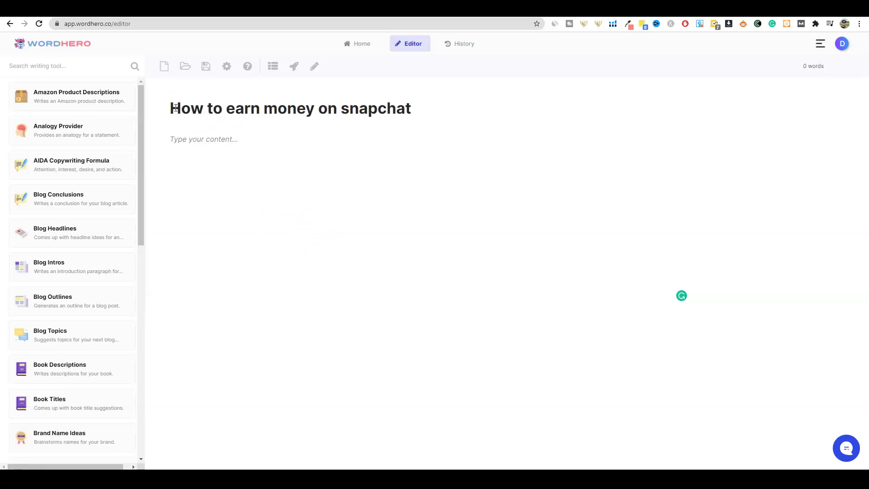
click(235, 110)
key(BackSpace)
text(E)
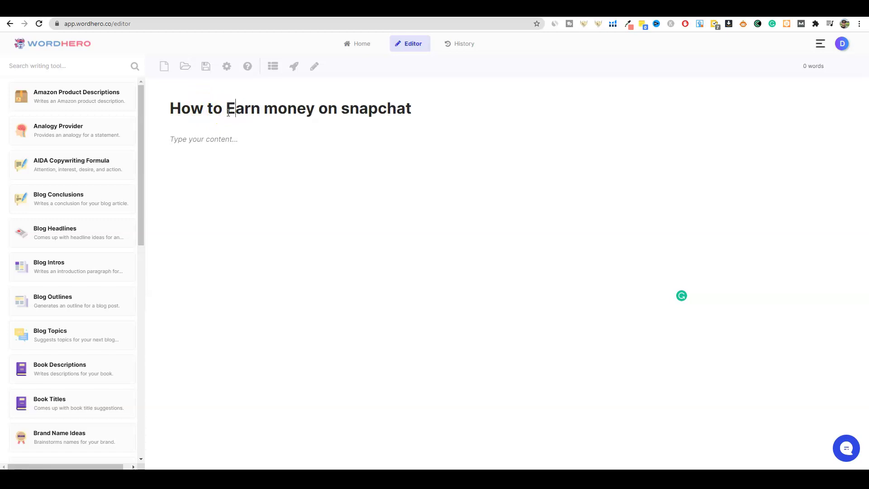
key(BackSpace)
text(M)
key(ctrl+Right)
key(ctrl+Right)
key(Right)
key(BackSpace)
text(S)
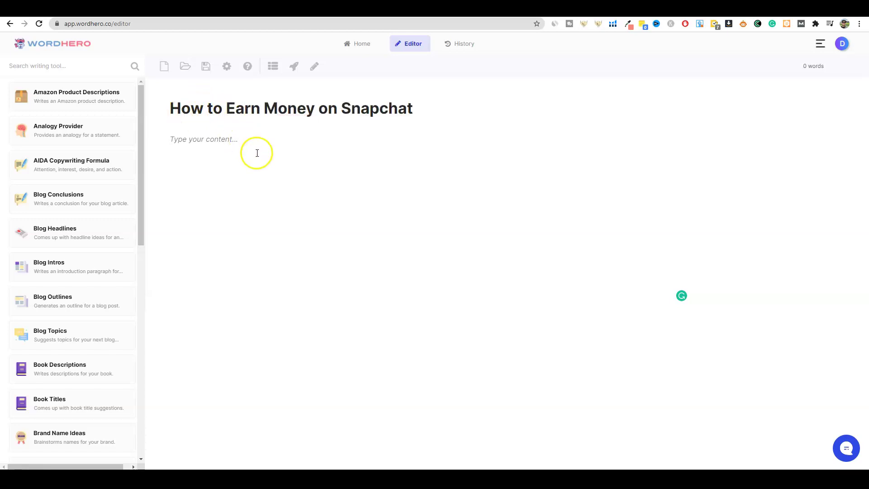
Examine what the Editor's document, options and AI writing commands do, including Blog Outline, Blog Intro and Write More
click(225, 140)
click(199, 140)
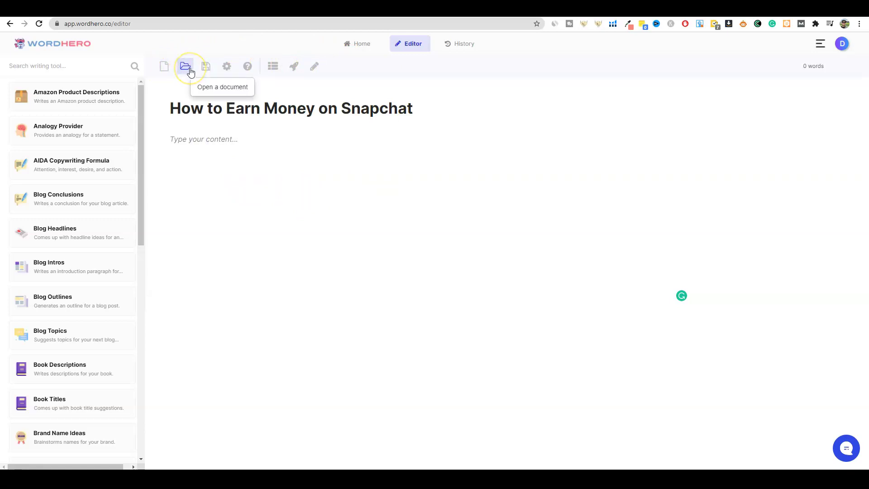
click(206, 68)
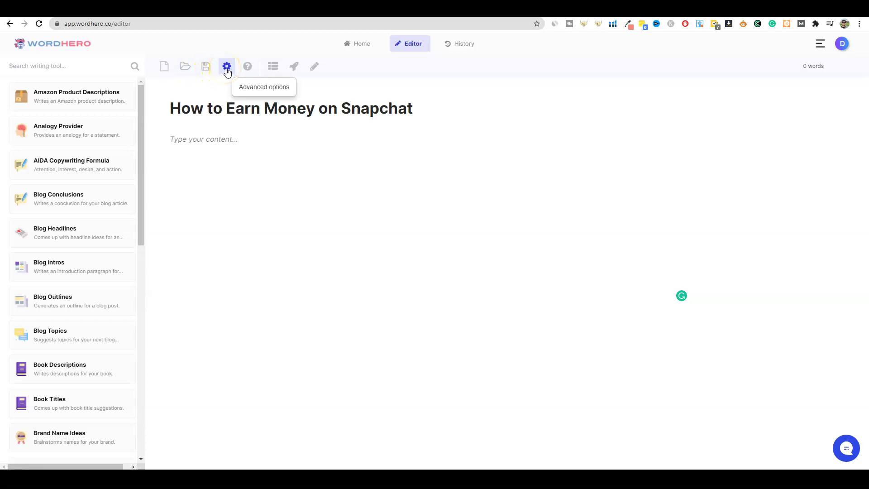
click(247, 69)
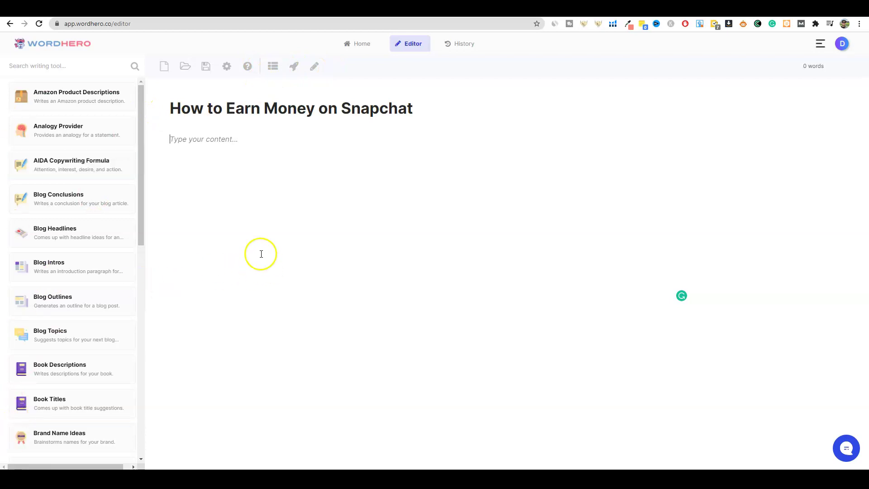
click(272, 67)
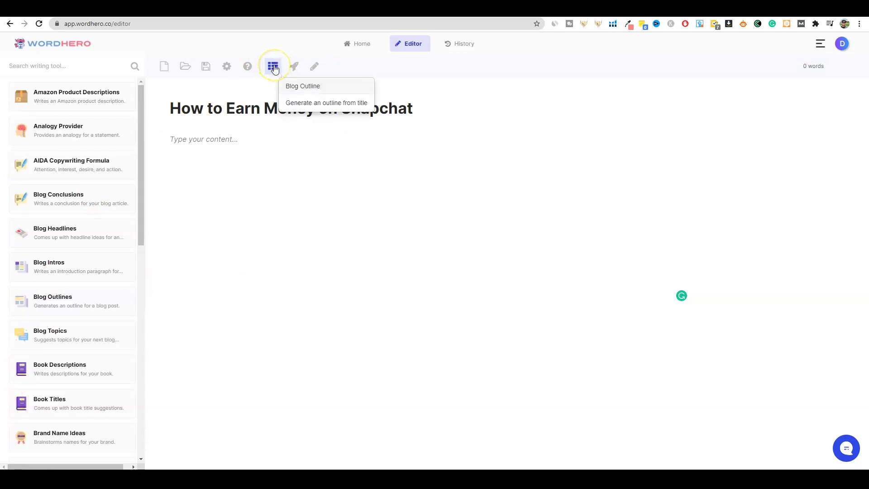
click(292, 68)
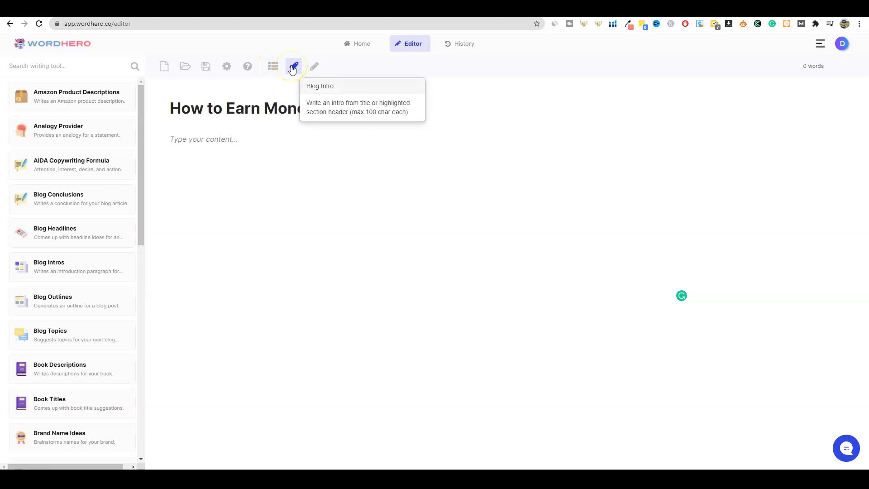
click(310, 68)
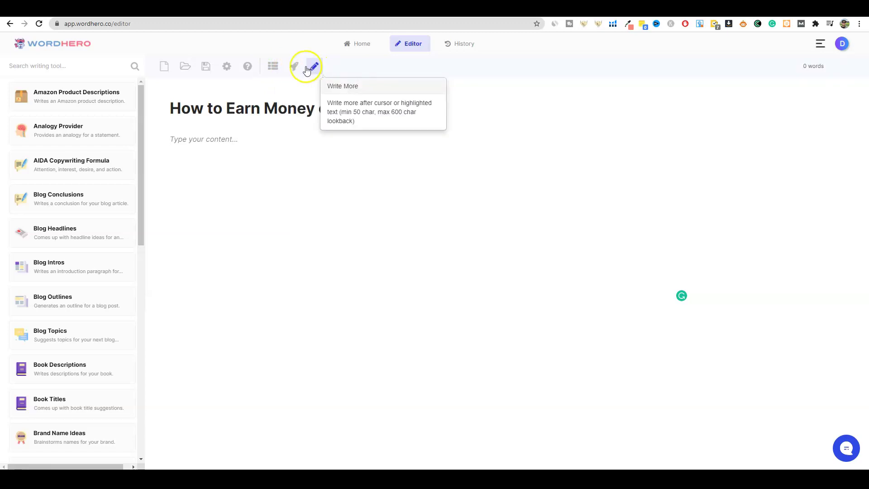
click(307, 68)
click(311, 66)
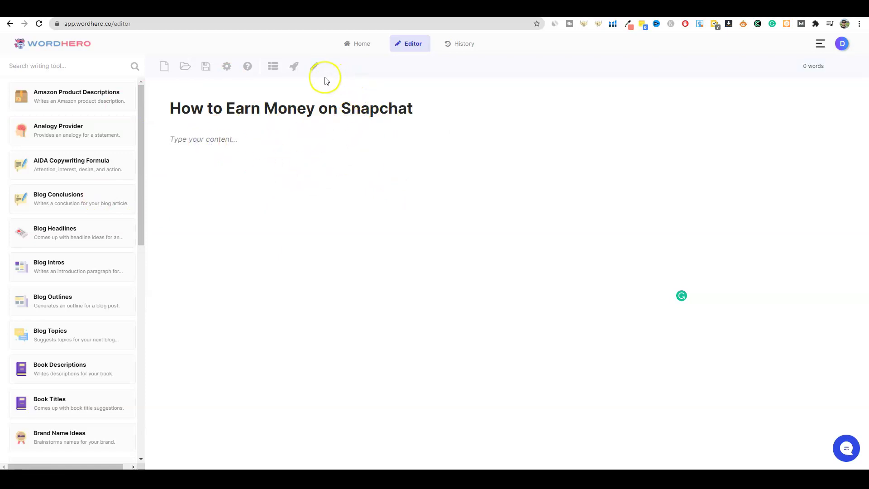
Generate a blog outline from the title, and add "on Snapchat" to the Getting Started, earnings and pay rates headings
click(273, 66)
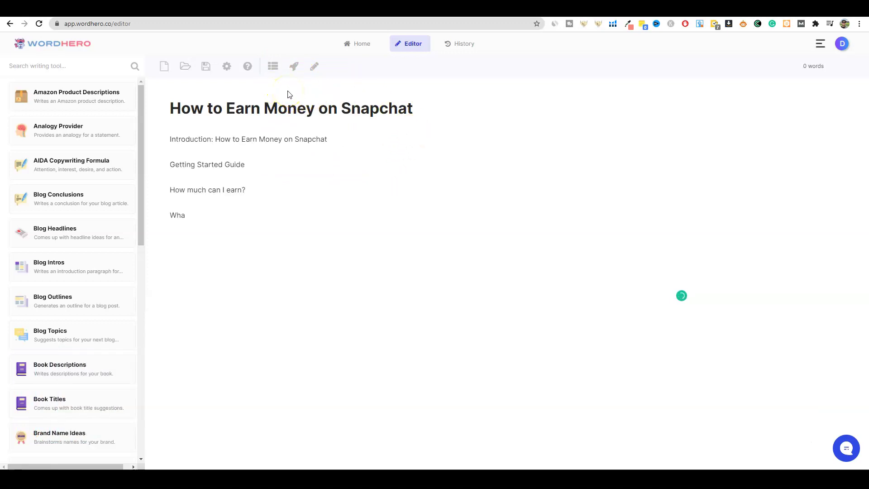
click(287, 100)
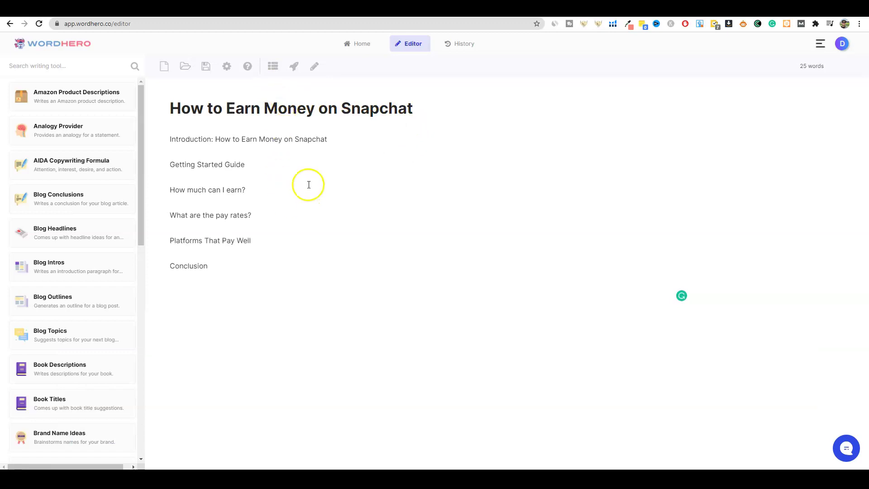
click(240, 164)
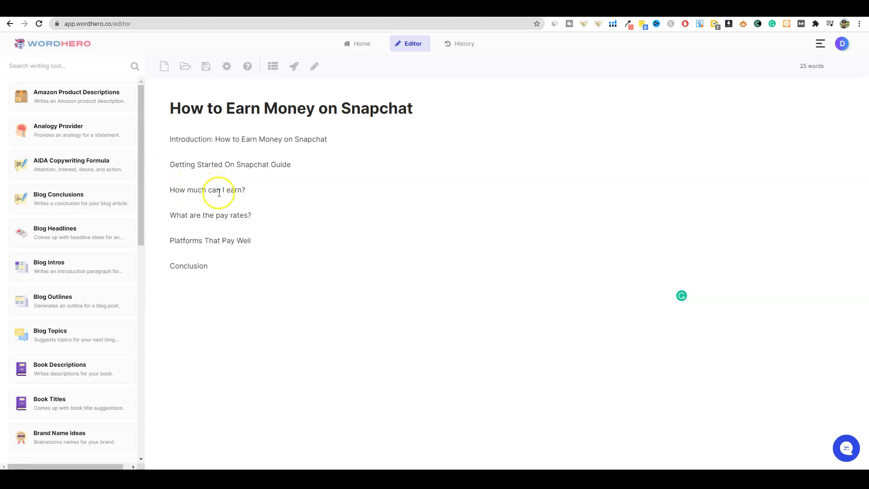
click(239, 191)
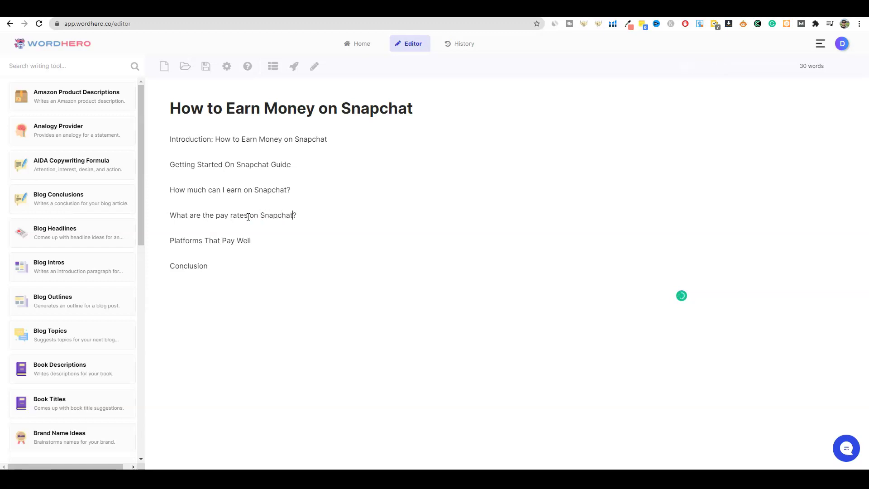
Delete the "Platforms That Pay Well" heading from the outline, leaving its line empty
click(254, 239)
drag(255, 240, 168, 239)
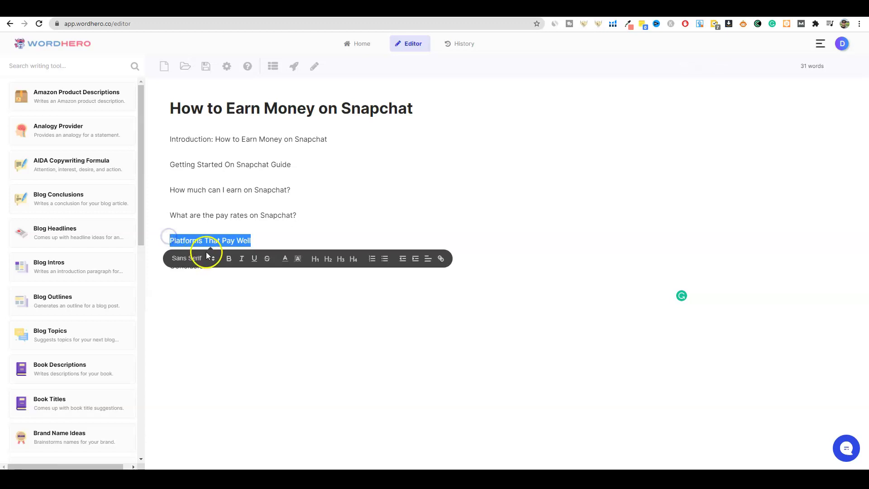
key(BackSpace)
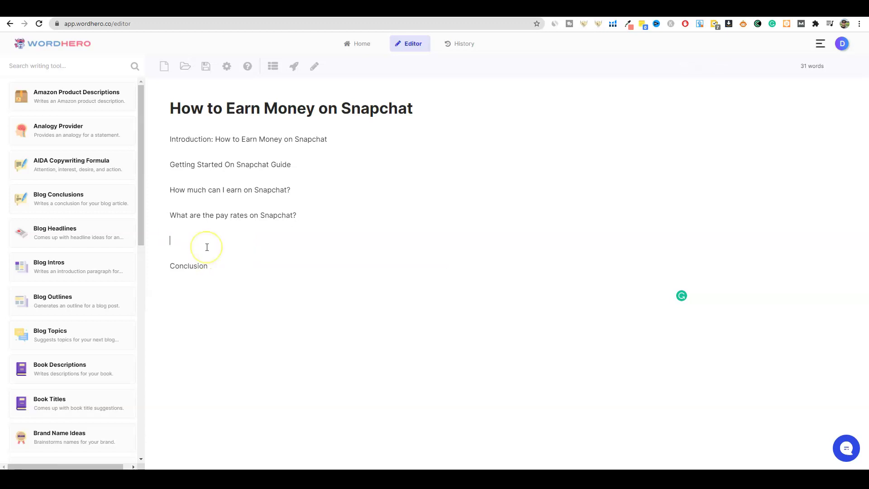
Copy the keyword idea "how many views on snapchat to get paid" from Ubersuggest and return to the WordHero outline
click(673, 14)
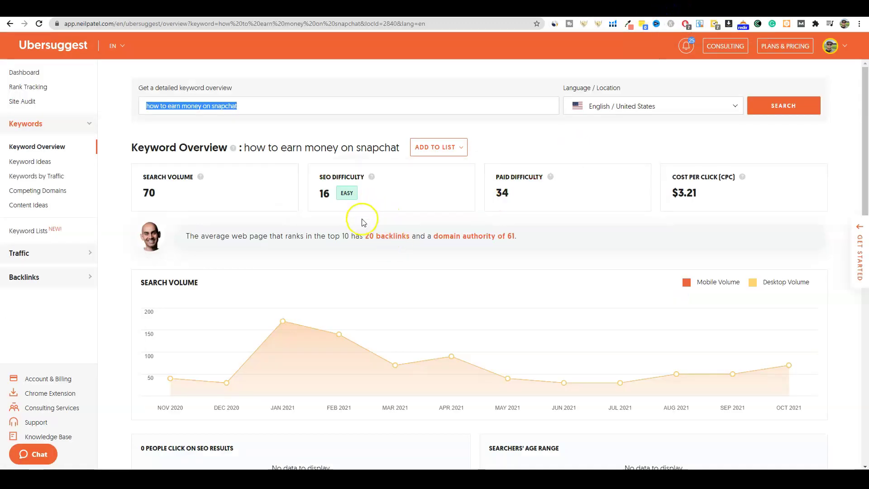
scroll(362, 226, down, 7)
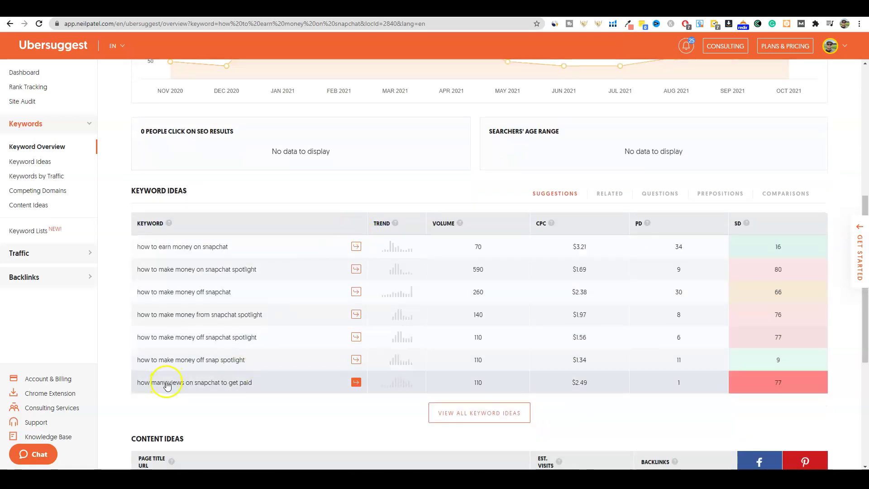
drag(253, 386, 141, 385)
key(ctrl+c)
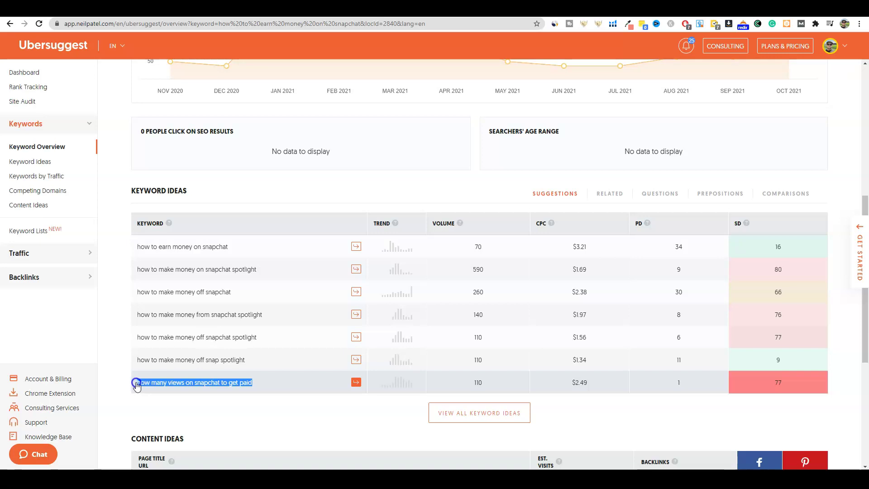
click(137, 385)
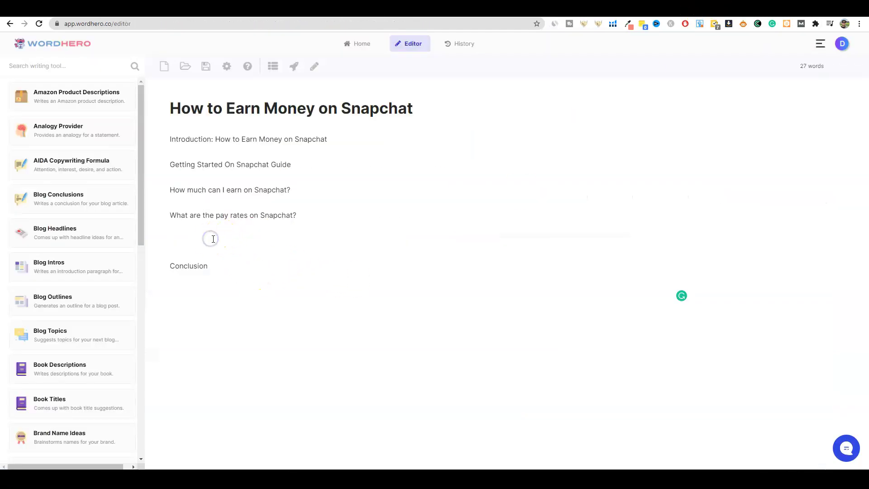
text(How to earn money on snapchat)
drag(282, 239, 167, 232)
key(BackSpace)
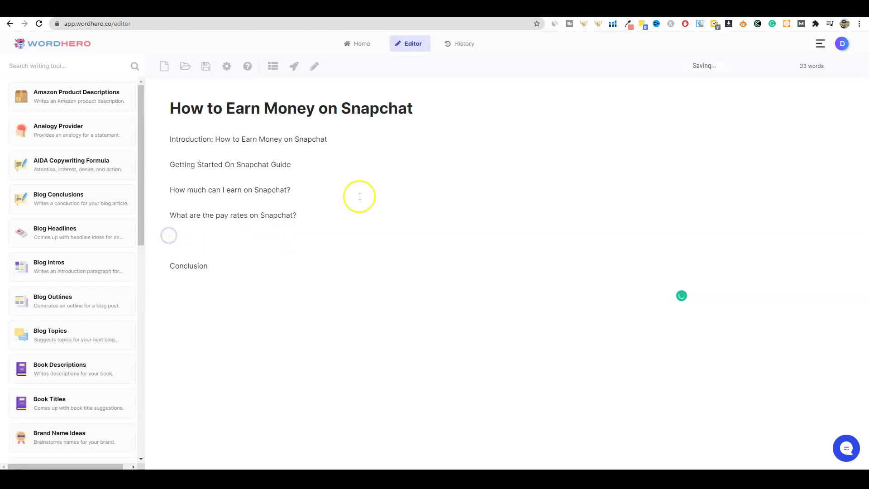
Add "how many views on snapchat to get paid" and "how to make money on snapchat spotlight" from Ubersuggest as outline headings before the Conclusion
key(ctrl+v)
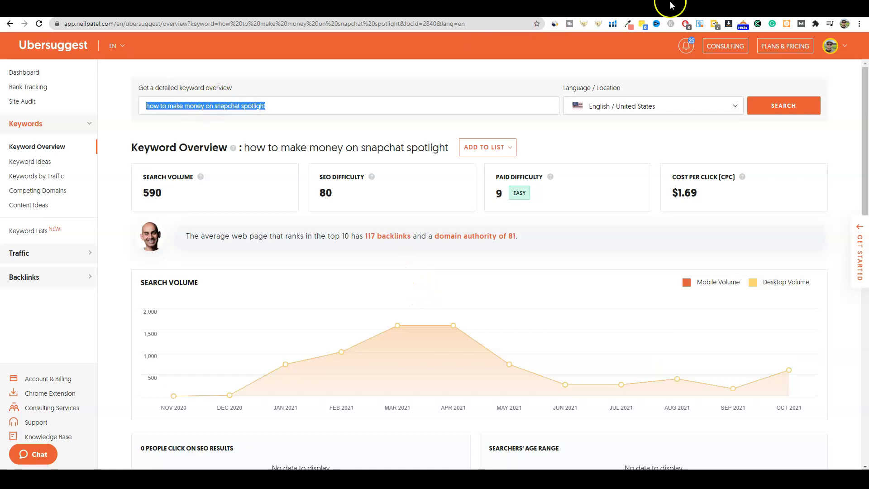
click(671, 6)
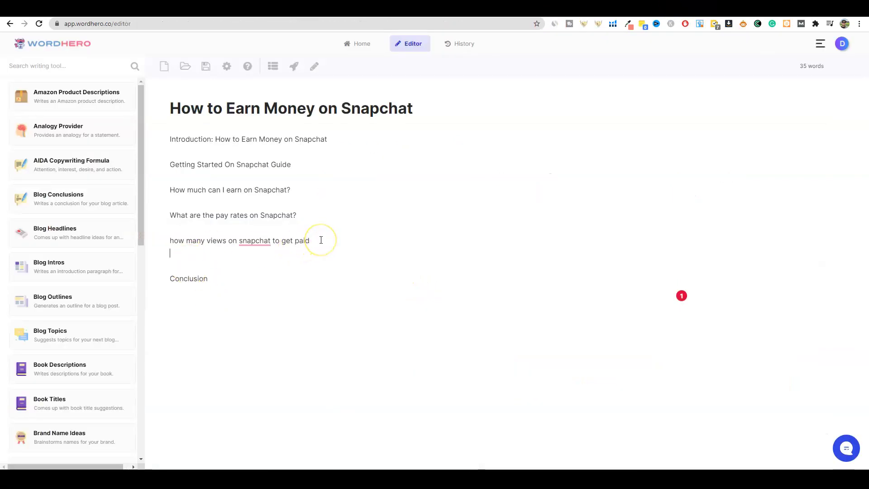
key(Return)
text(how to make money on snapchat spotlight)
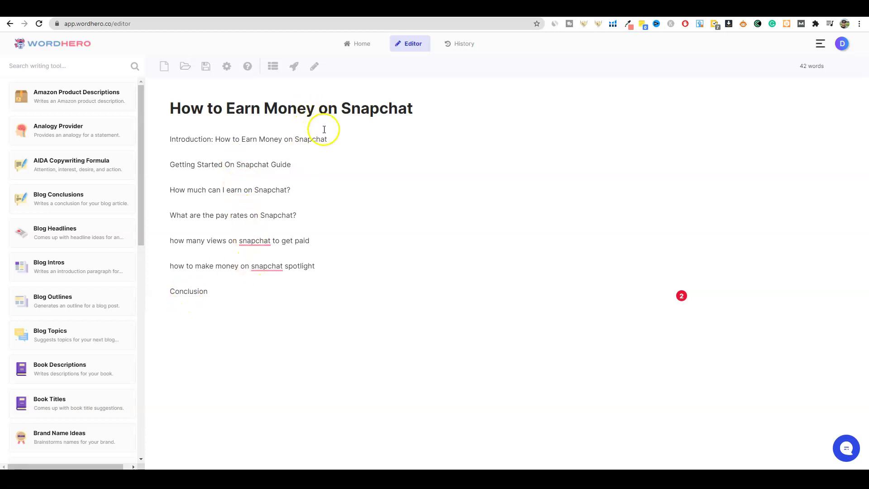
Remove the "Introduction:" prefix from the first outline heading
drag(211, 138, 165, 137)
key(BackSpace)
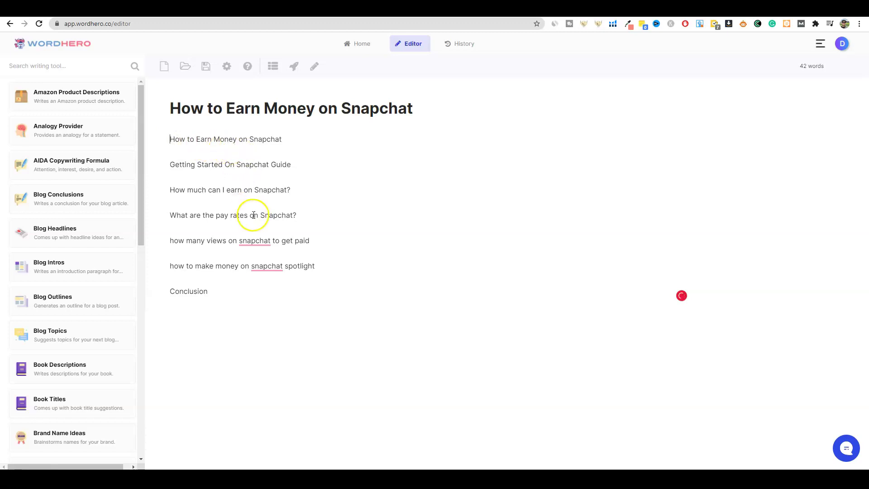
Format all outline lines through the Conclusion as Heading 2 and separate them with blank lines
drag(215, 290, 169, 138)
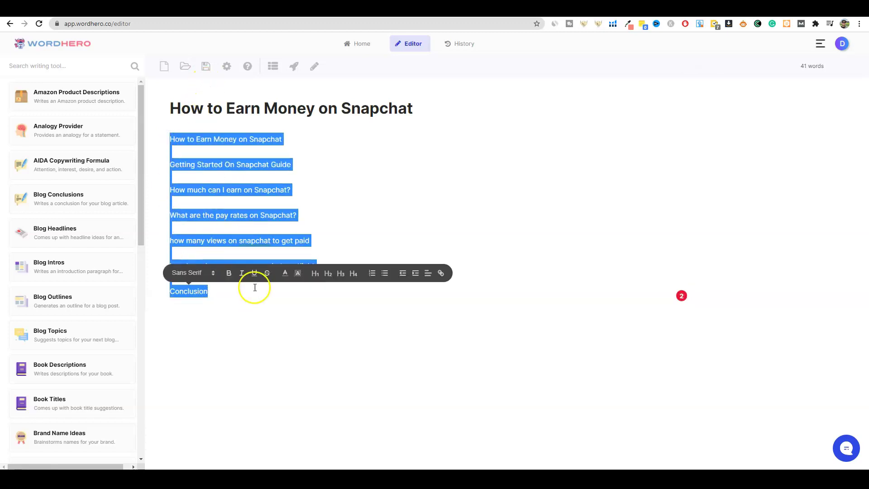
click(328, 273)
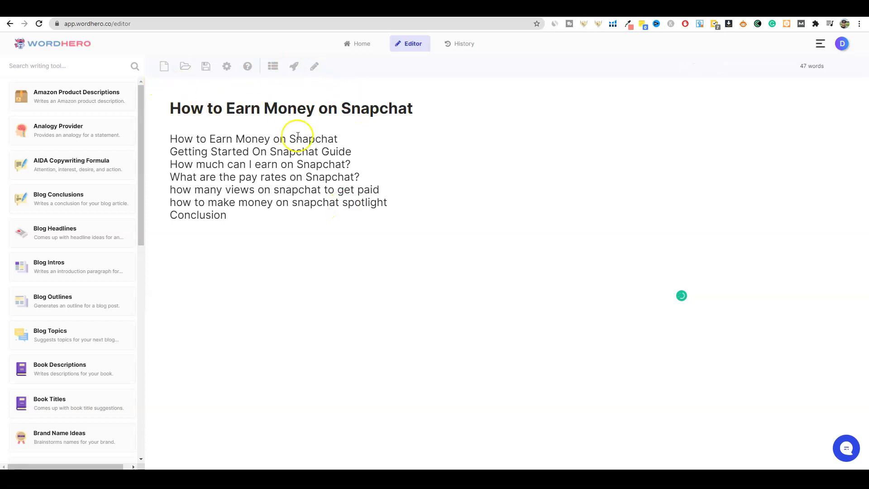
click(338, 138)
key(Return)
key(Down)
key(Return)
key(Down)
key(Return)
key(Down)
key(Return)
key(Down)
key(Return)
click(394, 262)
key(Return)
Capitalize the first letter of the "how many views" and "how to make money" headings
click(172, 240)
key(Delete)
text(H)
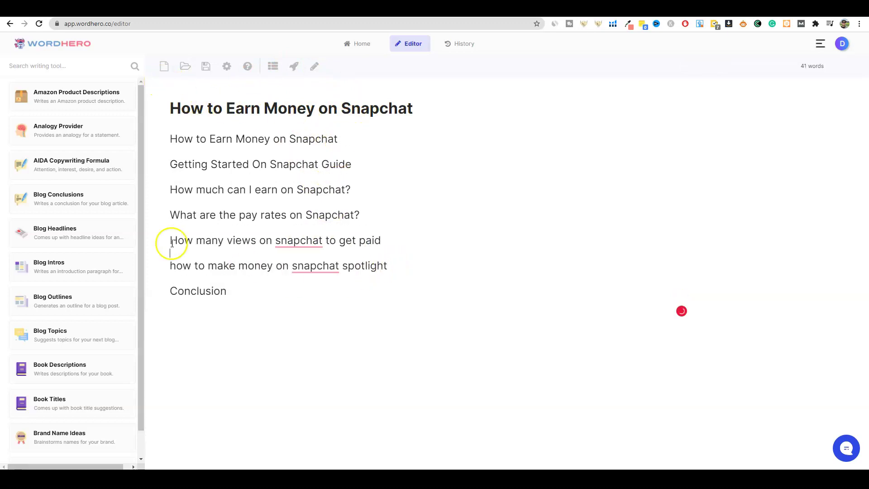
key(BackSpace)
text(H)
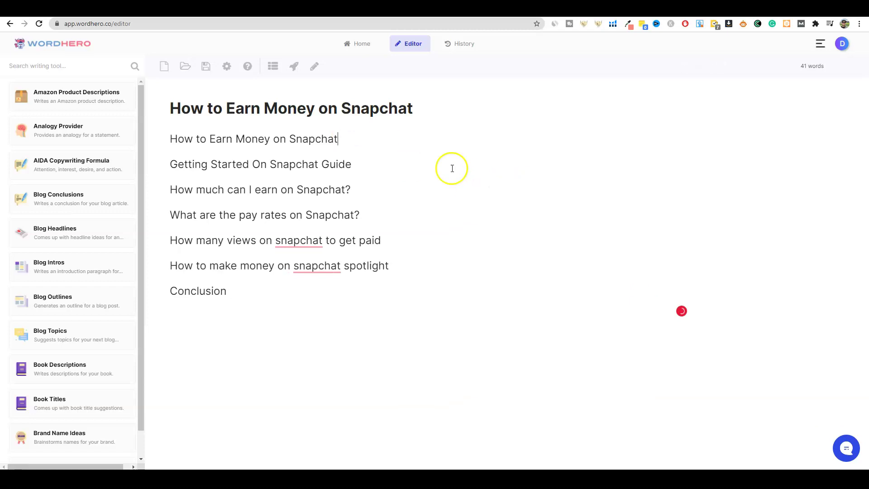
drag(420, 109, 396, 109)
click(432, 109)
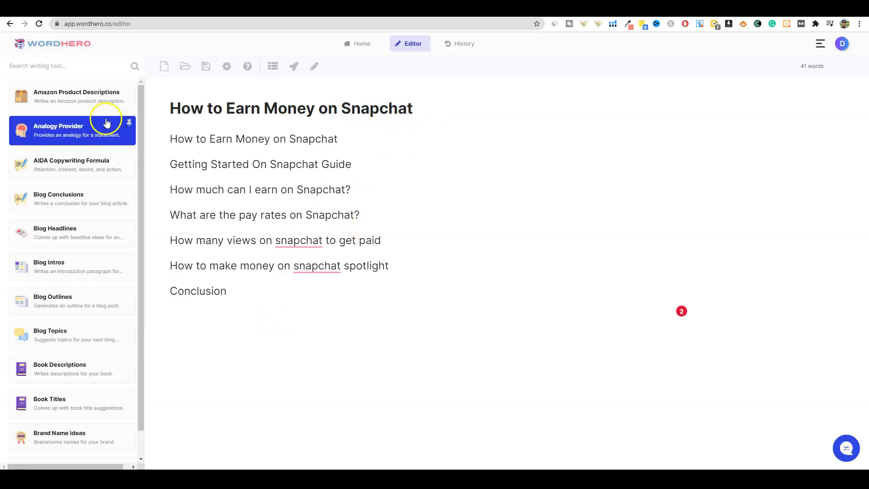
click(159, 140)
key(Return)
key(BackSpace)
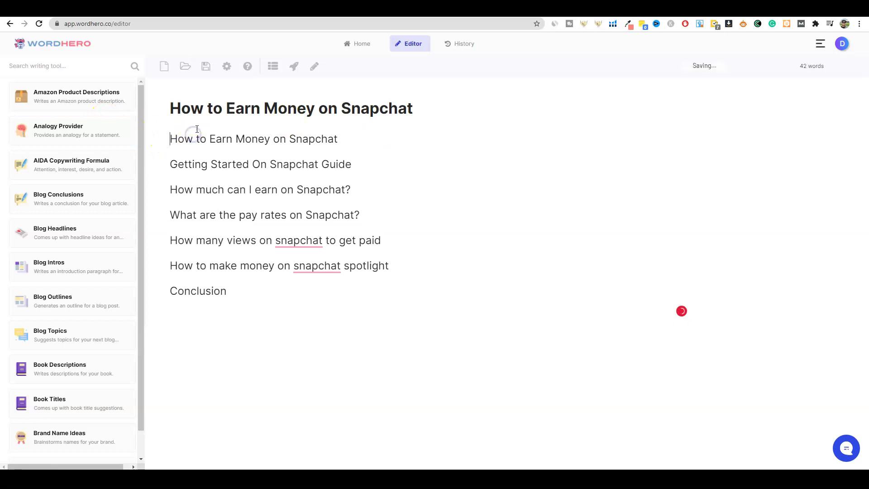
key(Return)
key(BackSpace)
Replace the formatted outline with a plain-text copy of itself below the title
drag(227, 291, 170, 137)
key(ctrl+c)
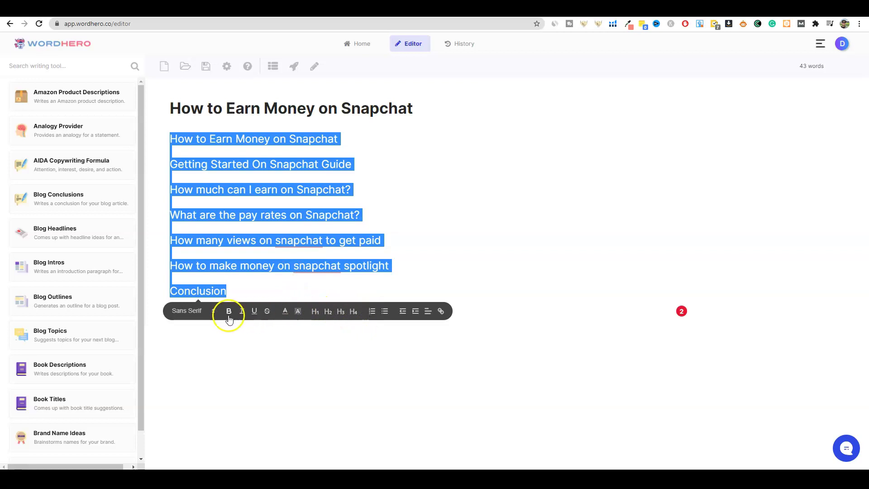
key(ctrl+z)
key(ctrl+z)
click(342, 463)
click(273, 140)
key(ctrl+v)
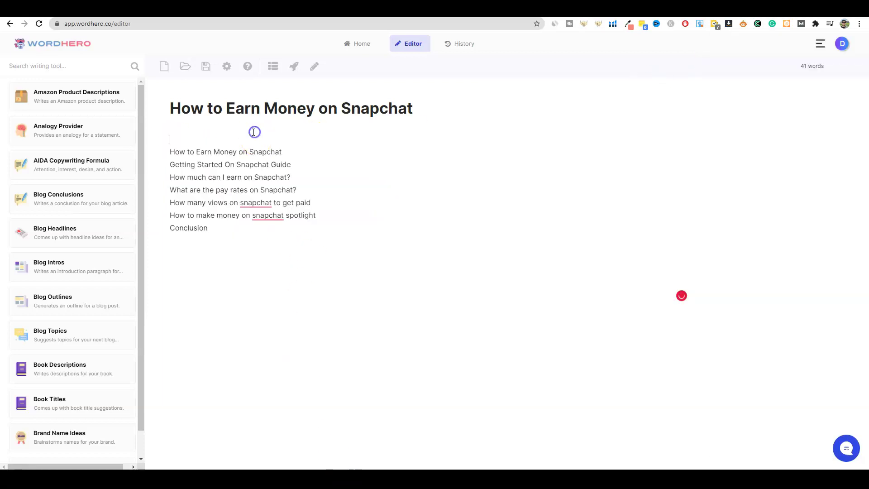
Insert a blank line between each of the plain-text outline headings, down to the Conclusion
click(195, 133)
click(172, 148)
key(Return)
click(300, 176)
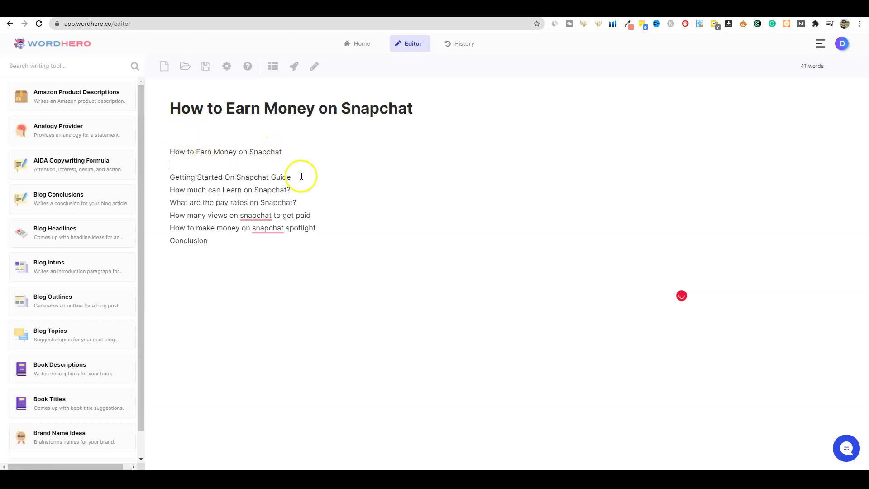
key(Return)
click(300, 202)
key(Return)
click(300, 228)
key(Return)
click(322, 253)
key(Return)
click(326, 280)
key(Return)
Make all the outline headings bold, from "How to Earn Money on Snapchat" through "Conclusion"
drag(213, 306, 152, 151)
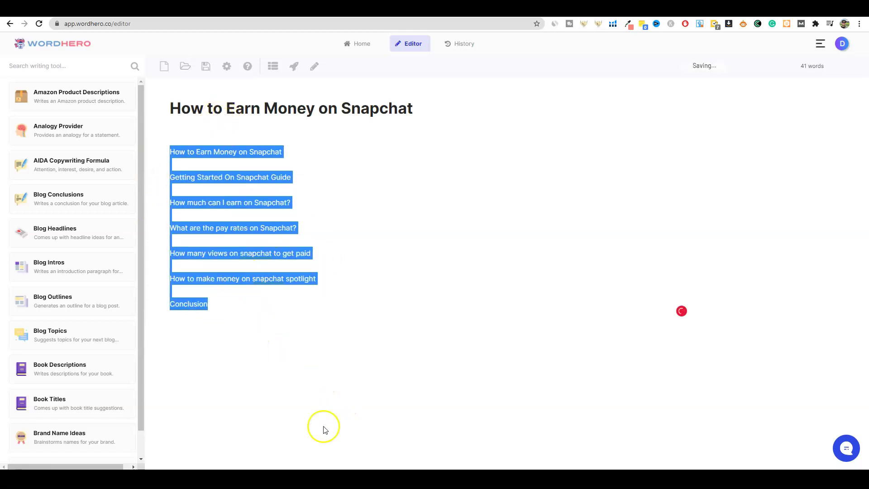
right_click(228, 281)
key(Escape)
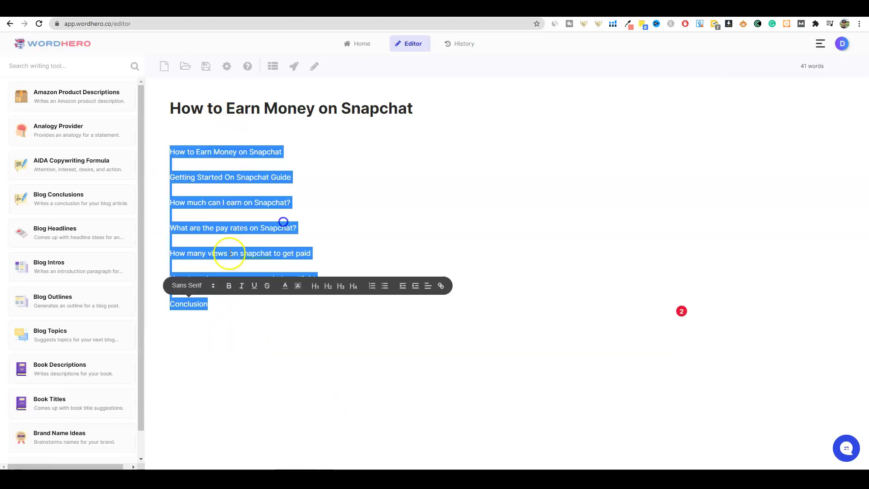
click(230, 286)
click(347, 187)
Generate a blog intro from the title on the empty first line, and another under the "How to Earn Money on Snapchat" heading
click(173, 130)
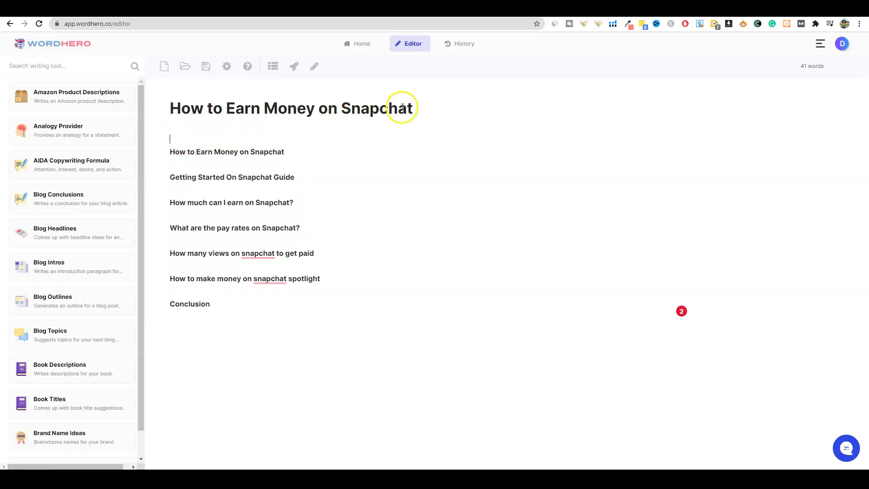
click(295, 68)
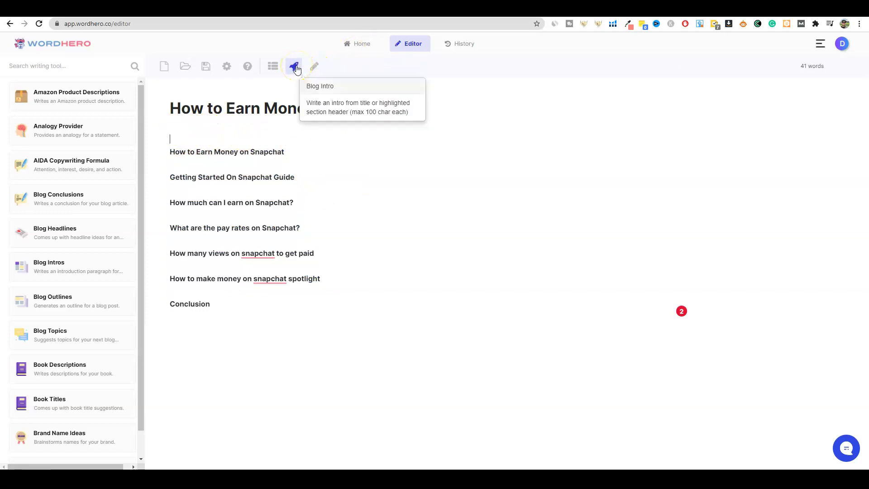
click(316, 162)
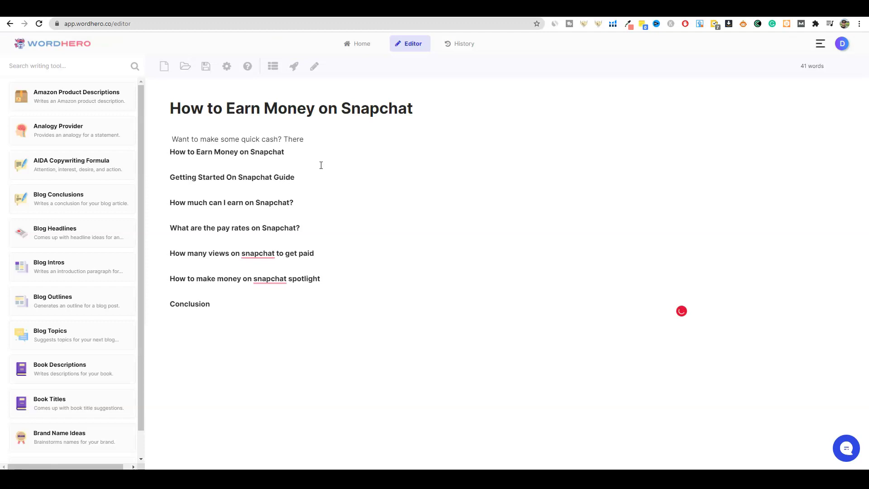
click(317, 165)
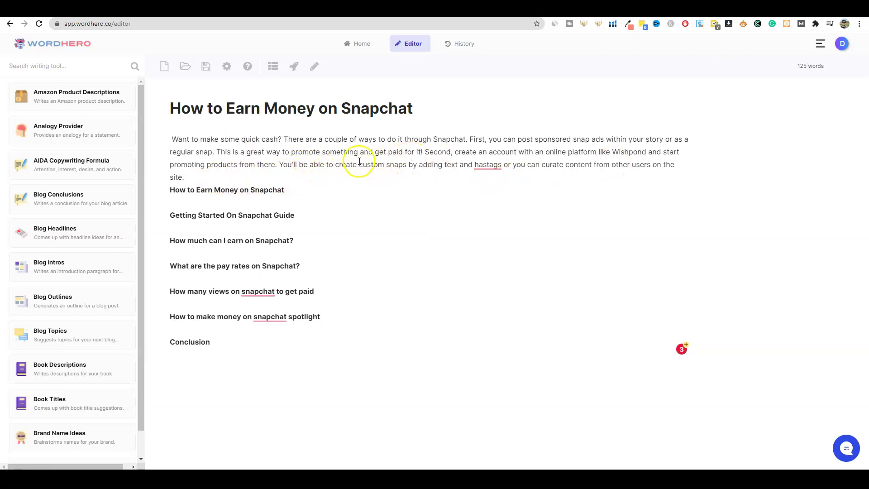
click(209, 179)
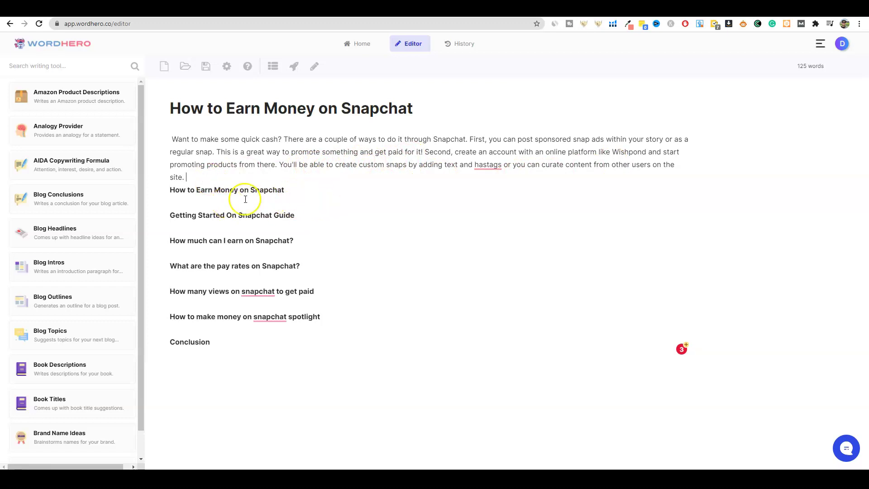
drag(291, 190, 169, 191)
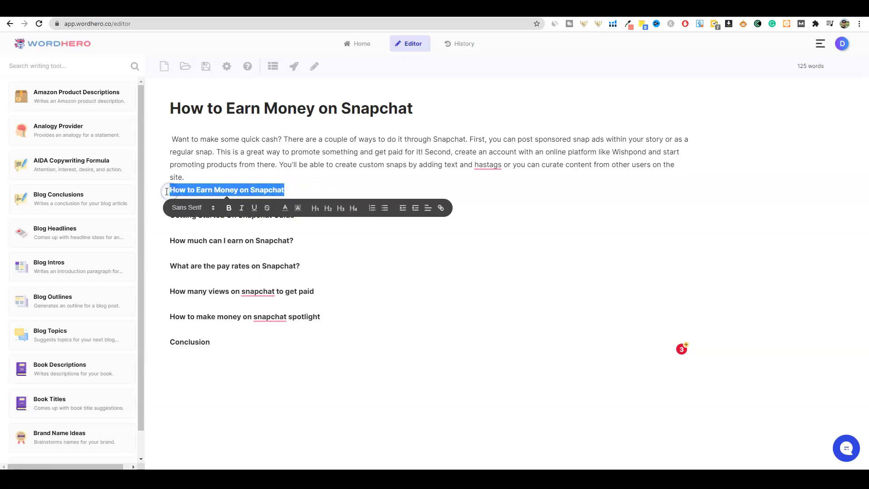
click(294, 67)
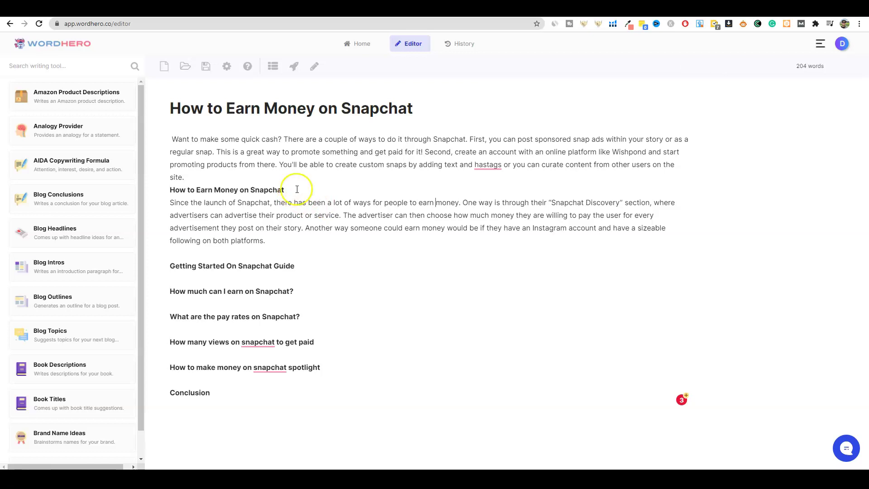
Delete the "How to Earn Money on Snapchat" heading between the two generated paragraphs, leaving one blank line there
click(295, 190)
drag(294, 189, 169, 190)
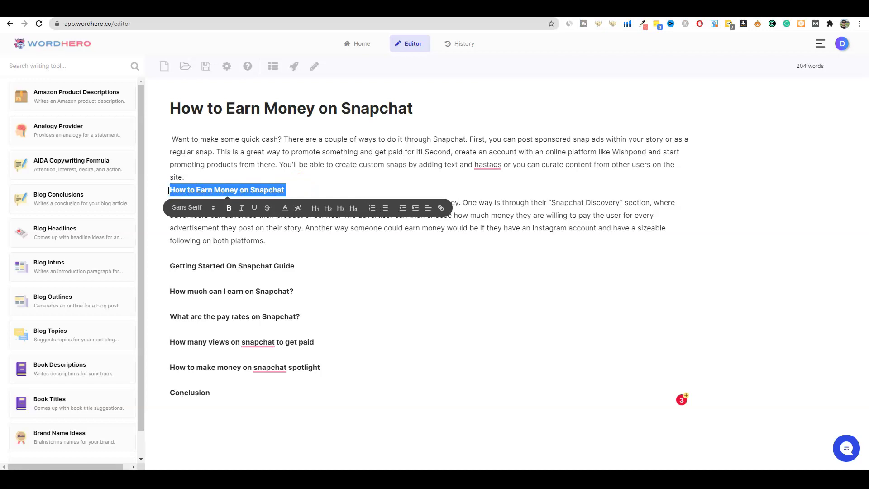
key(BackSpace)
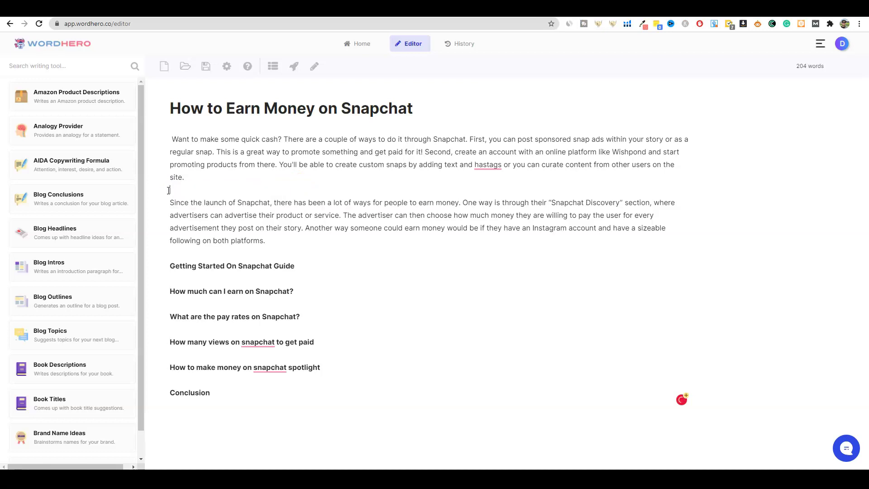
key(BackSpace)
key(Return)
click(231, 189)
Extend the second paragraph from its end after "following on both platforms." with Write More
click(273, 238)
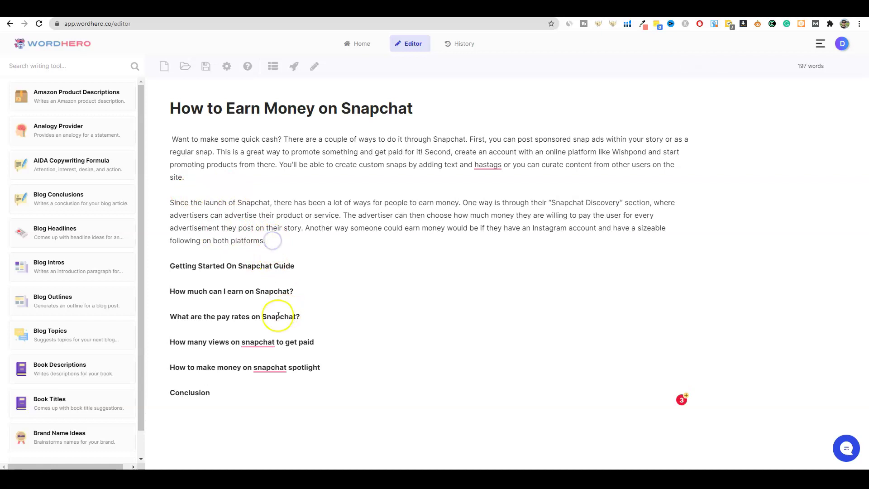
click(315, 68)
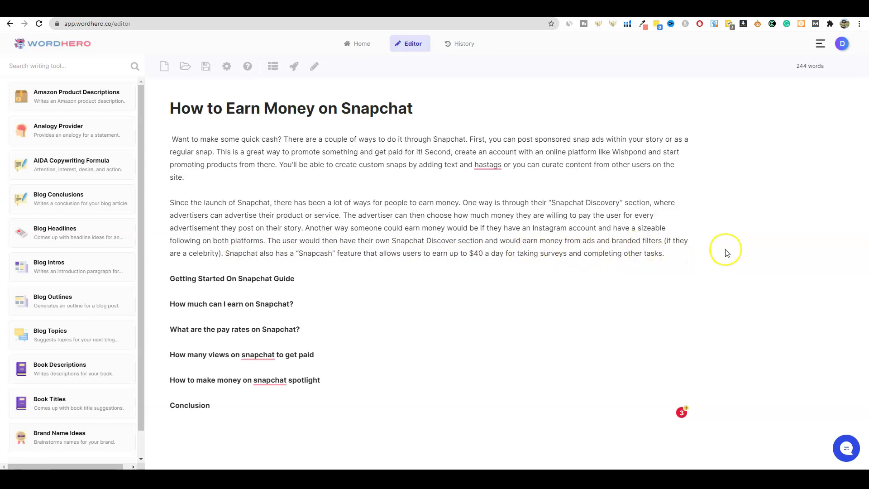
mouse_move(669, 253)
mouse_down()
mouse_move(148, 204)
mouse_move(430, 241)
mouse_move(659, 252)
mouse_up()
click(682, 247)
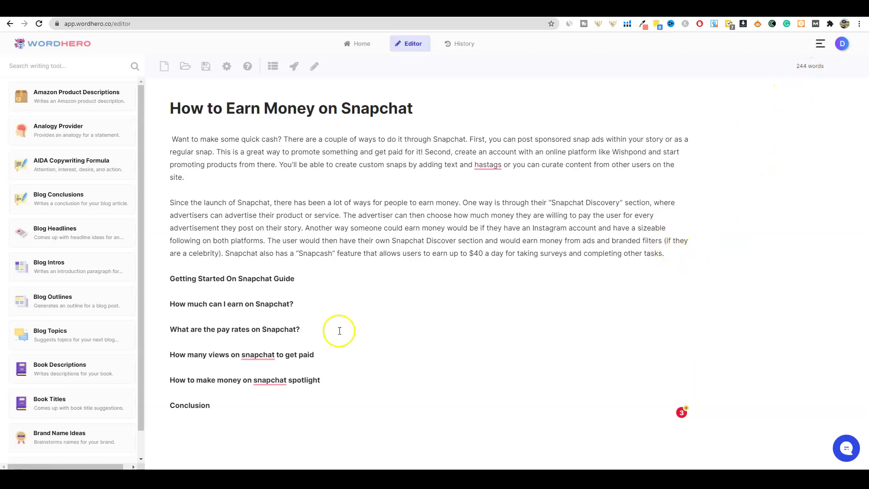
Generate Blog Intro paragraphs under the "Getting Started On Snapchat Guide" and "How much can I earn on Snapchat?" headings
drag(295, 278, 168, 279)
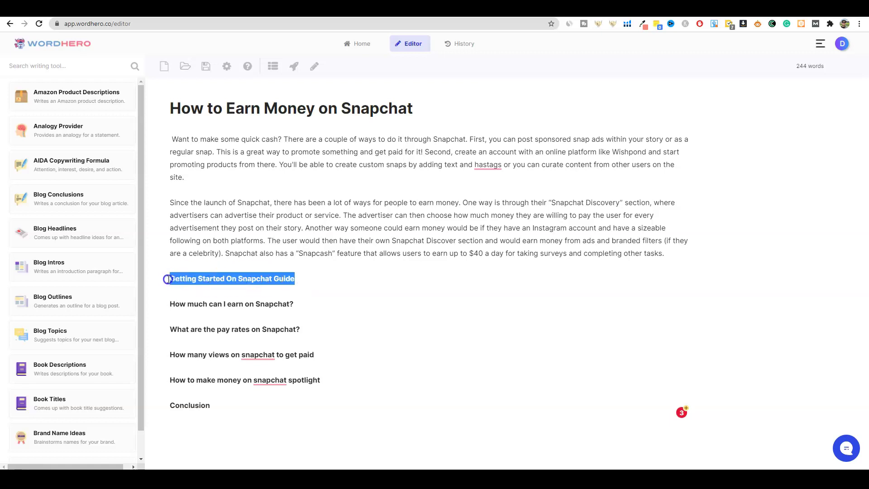
click(293, 67)
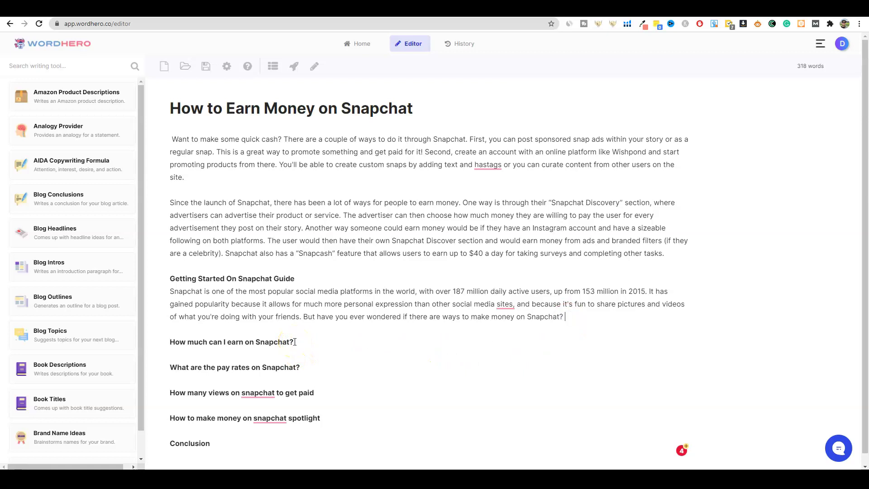
drag(297, 342, 168, 341)
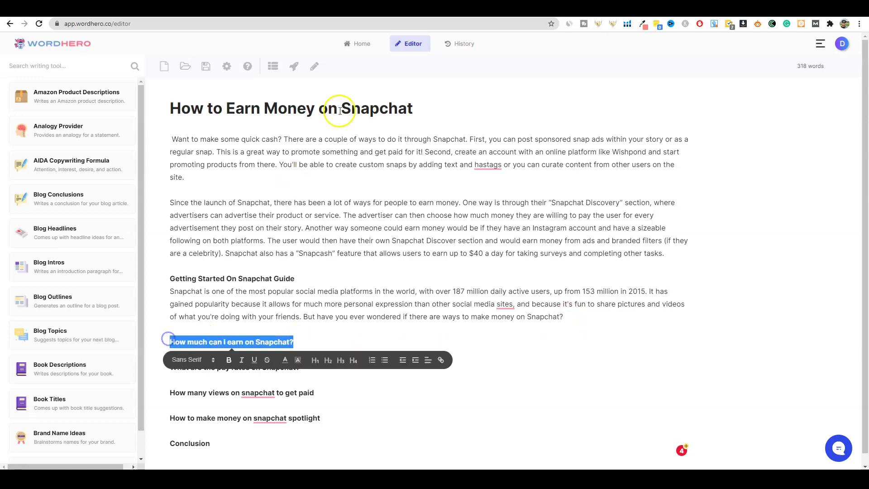
click(292, 67)
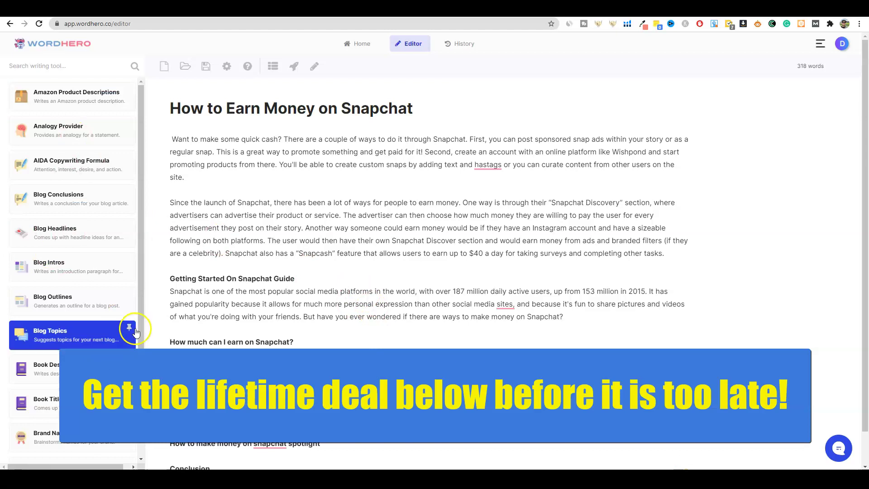
scroll(140, 333, down, 1)
scroll(134, 406, down, 3)
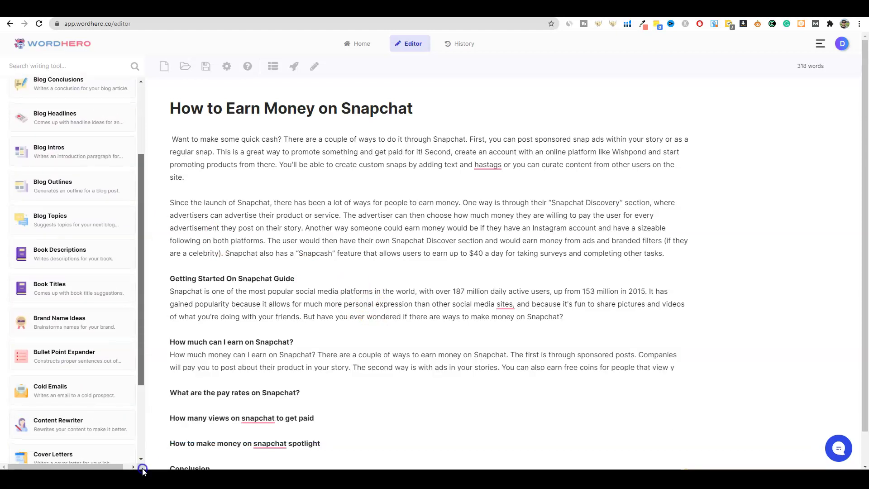
scroll(138, 467, down, 1)
scroll(141, 453, up, 5)
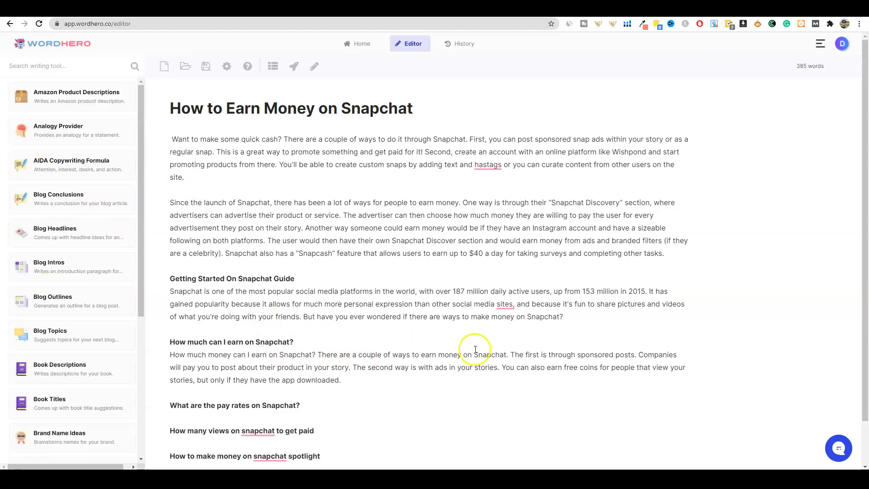
scroll(381, 319, down, 1)
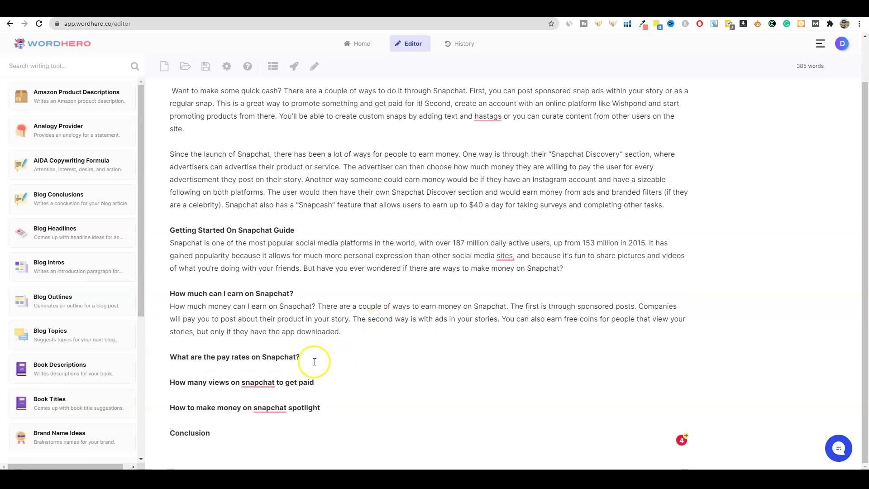
Generate a Blog Intro under "What are the pay rates on Snapchat?" and extend it from "On Snapchat the pay rates are" with Write More
drag(300, 357, 168, 358)
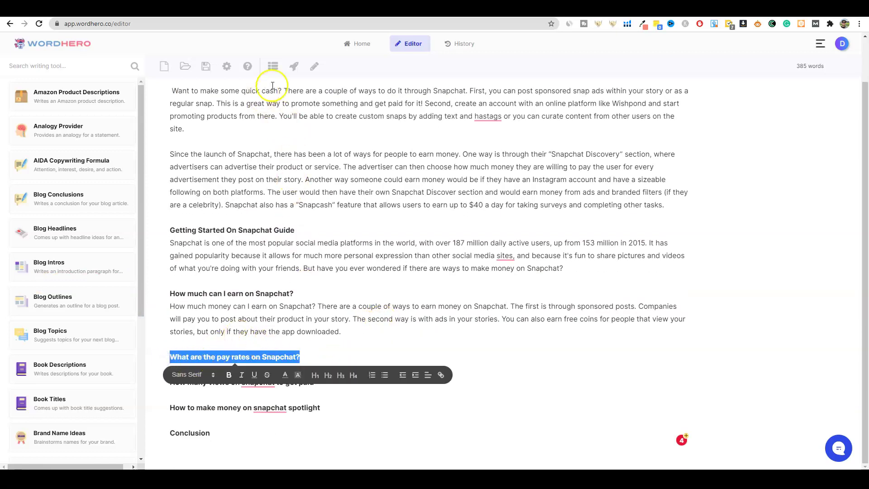
click(294, 66)
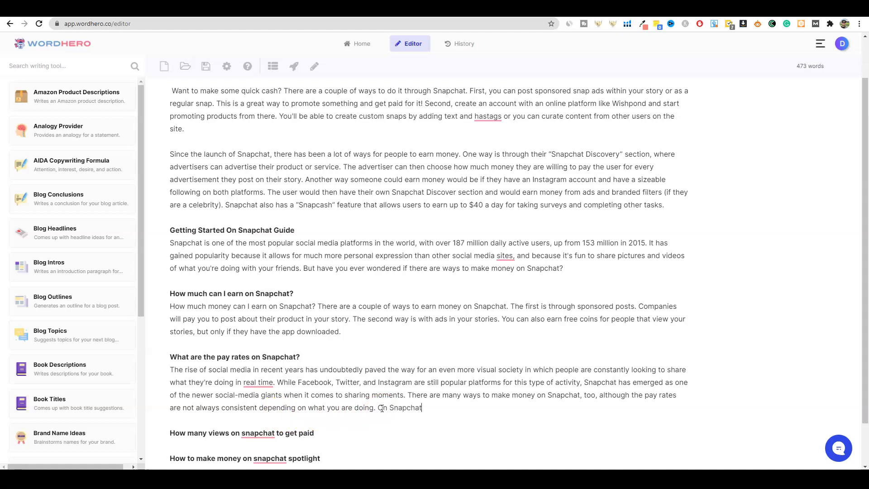
text(the pay rates are)
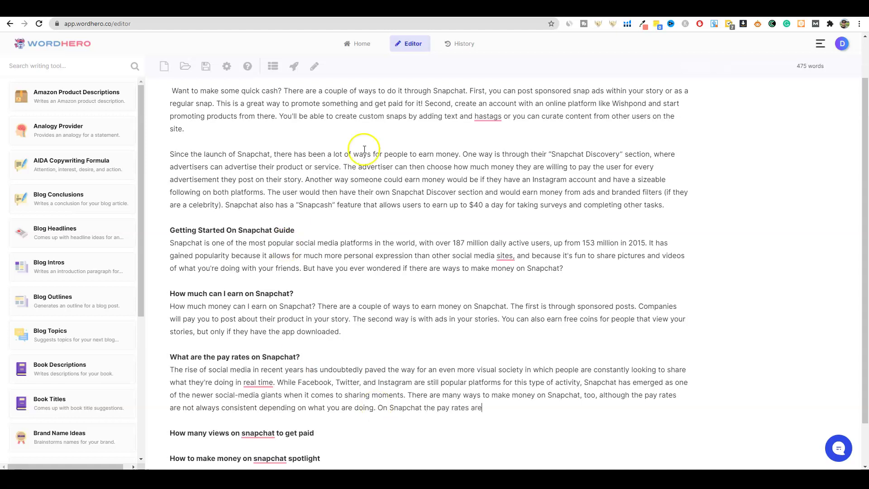
click(316, 67)
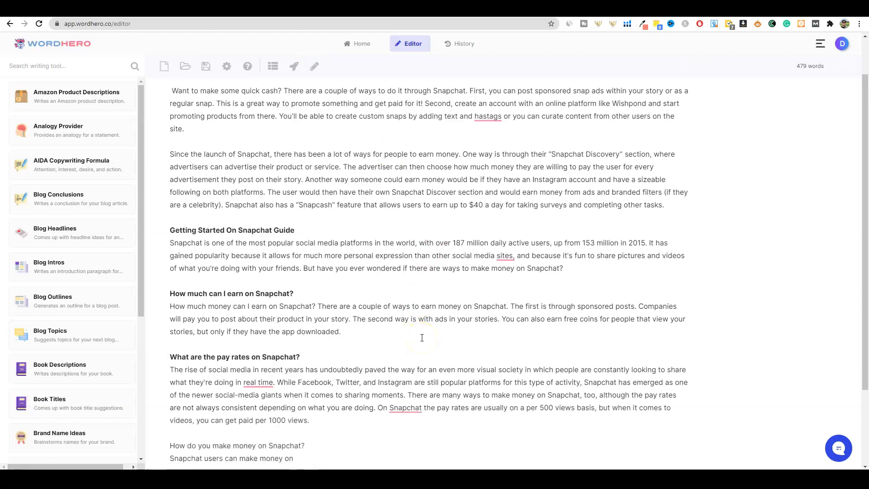
Start a sentence with "Currently in 2021 Snapchat pays per" at the end of the pay rates paragraph and continue it with Write More
scroll(422, 337, down, 1)
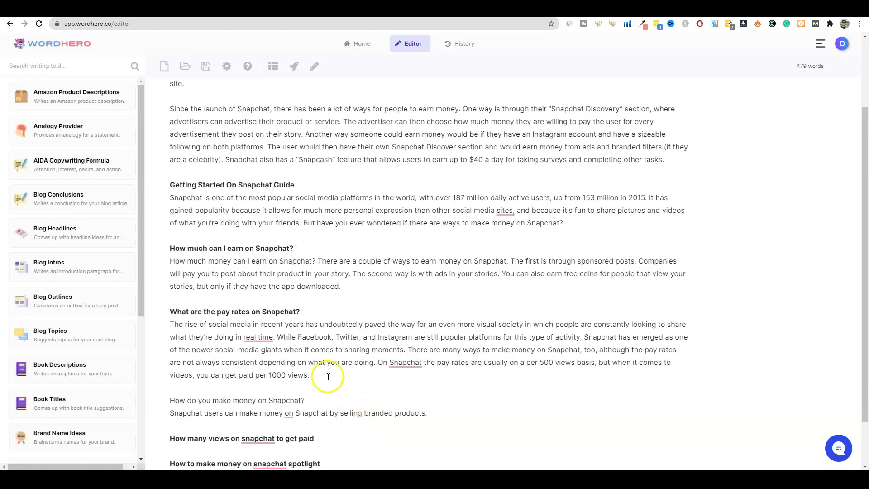
text(Currently in 2021 Snapchat pays)
text(per)
click(324, 375)
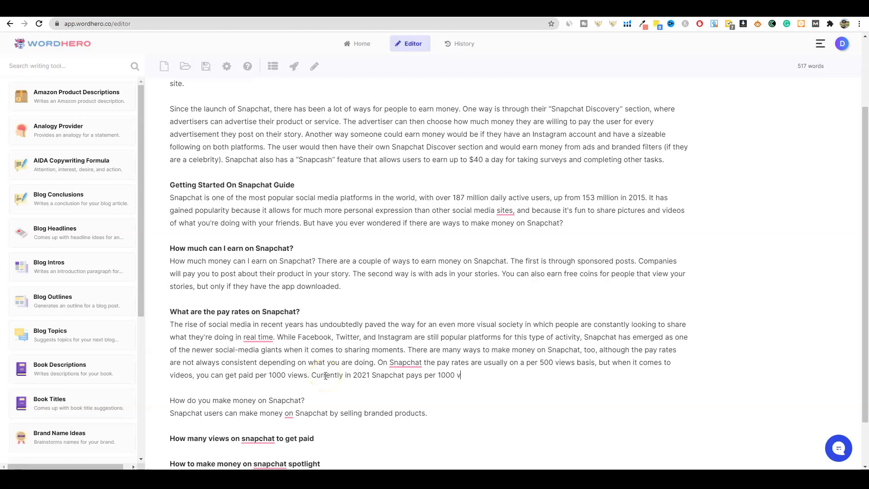
click(314, 66)
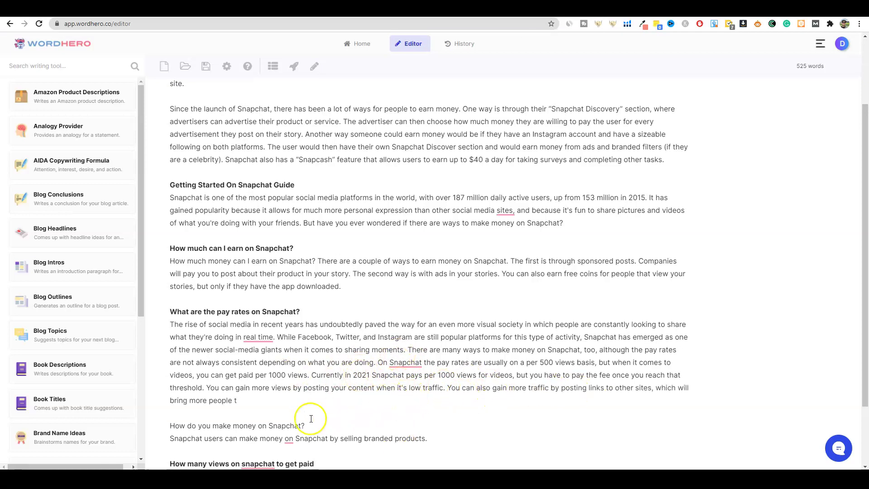
Delete the generated "How do you make money on Snapchat?" question and its answer below the pay rates paragraph, including the extra blank line
scroll(331, 425, down, 1)
scroll(332, 425, up, 1)
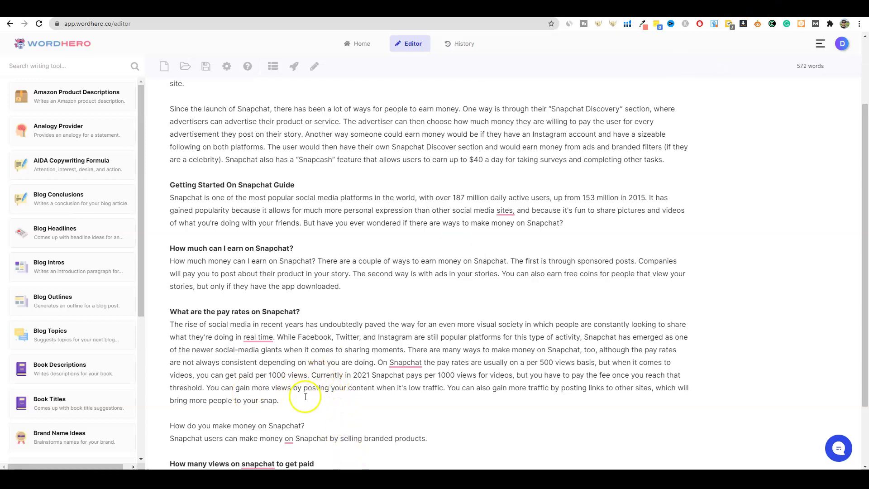
scroll(280, 435, down, 1)
drag(435, 393, 163, 383)
key(BackSpace)
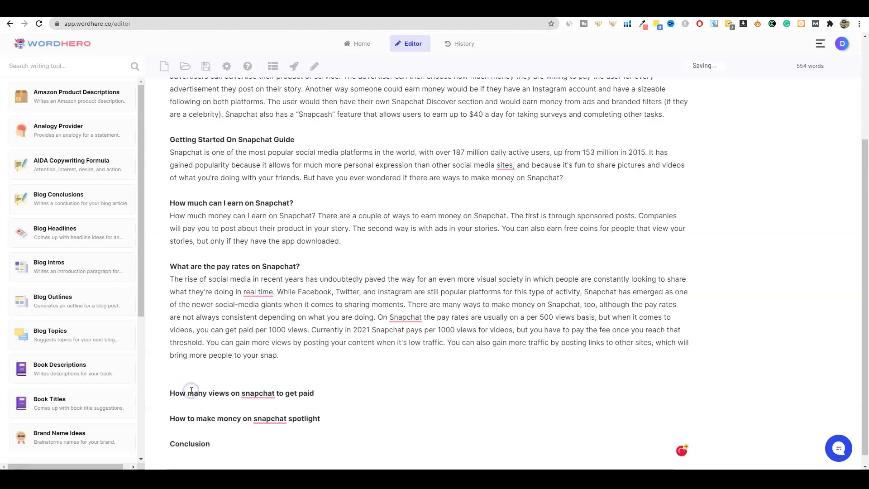
key(BackSpace)
key(Delete)
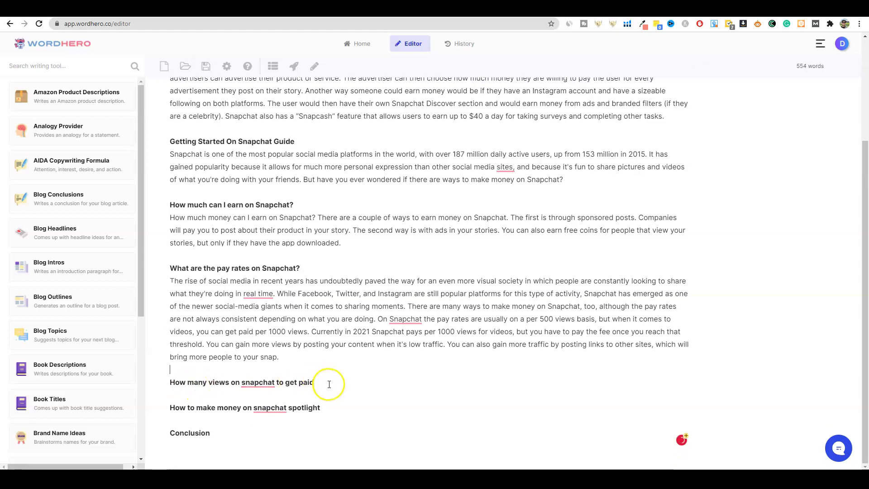
Generate a paragraph under the "How many views on snapchat to get paid" heading
click(321, 385)
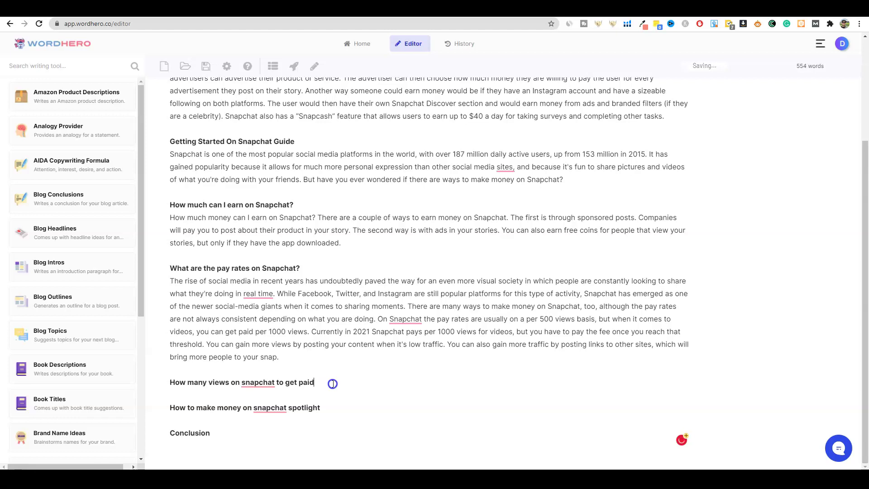
drag(332, 383, 167, 383)
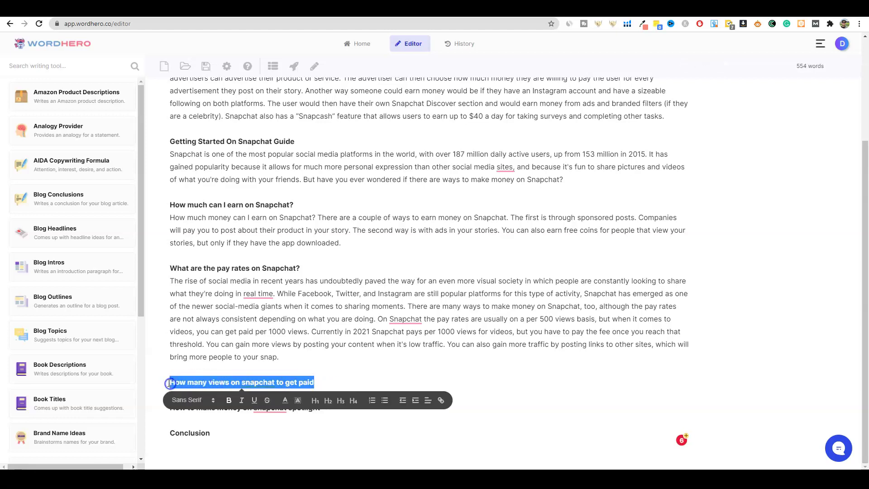
click(316, 68)
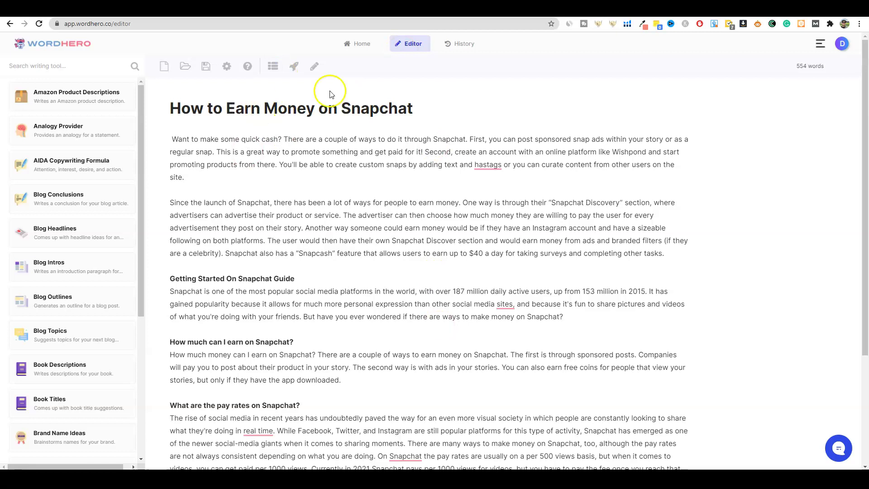
scroll(461, 273, down, 1)
scroll(461, 273, down, 3)
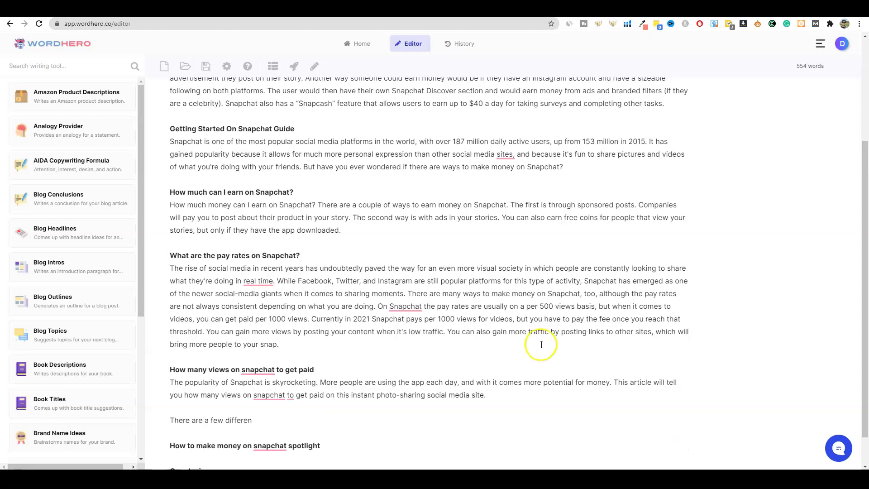
Delete the sentence beginning "This article will tell you how many views on snapchat" from the generated paragraph
drag(504, 395, 613, 385)
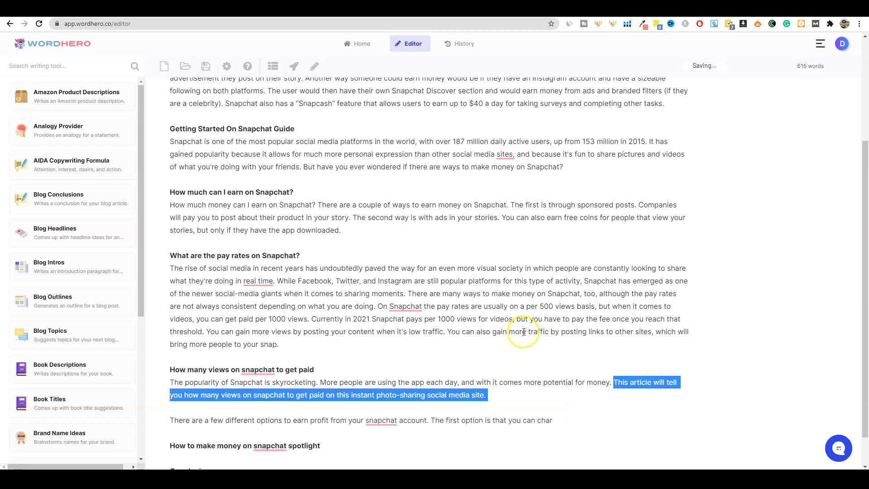
key(BackSpace)
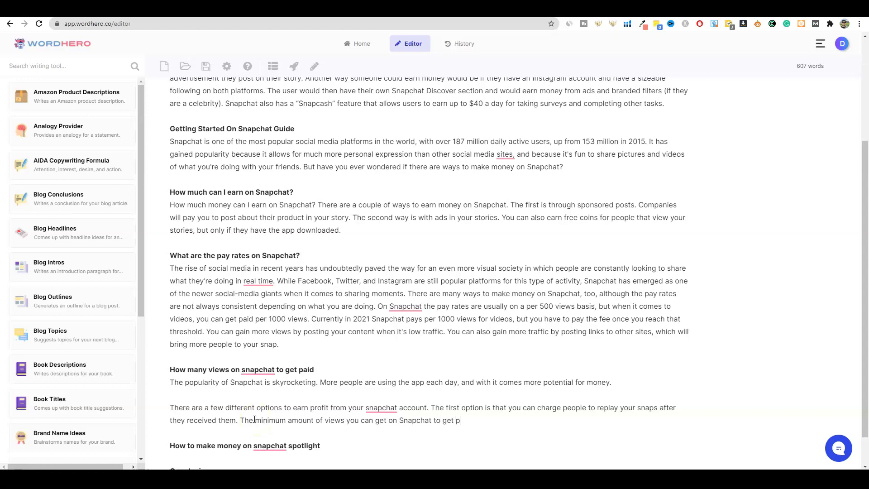
click(464, 290)
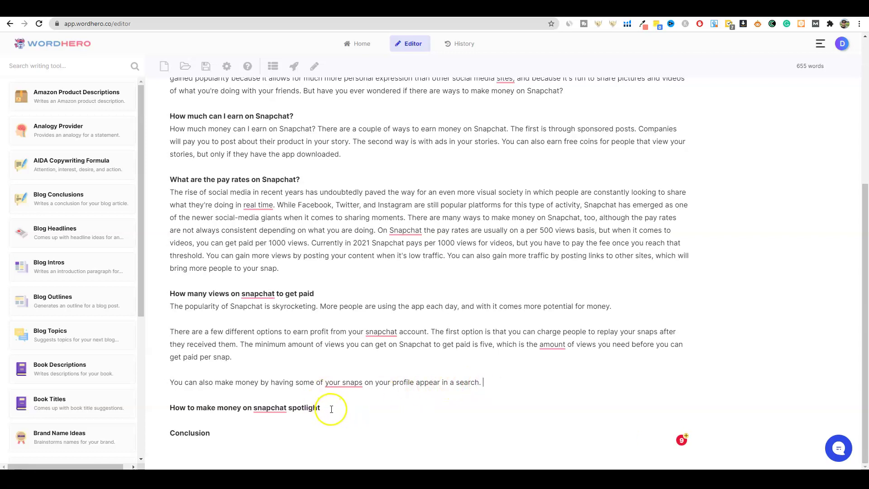
Try generating a Blog Intro under "How to make money on snapchat spotlight" and delete the generated text
drag(320, 407, 171, 409)
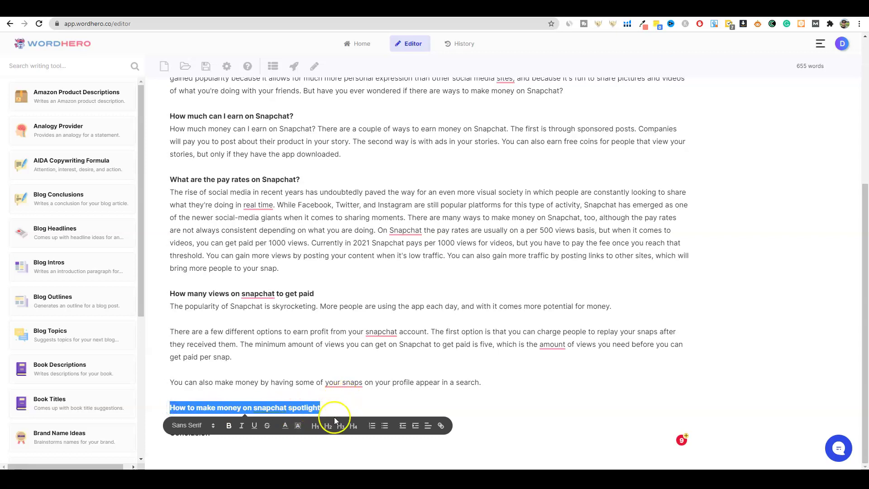
click(293, 68)
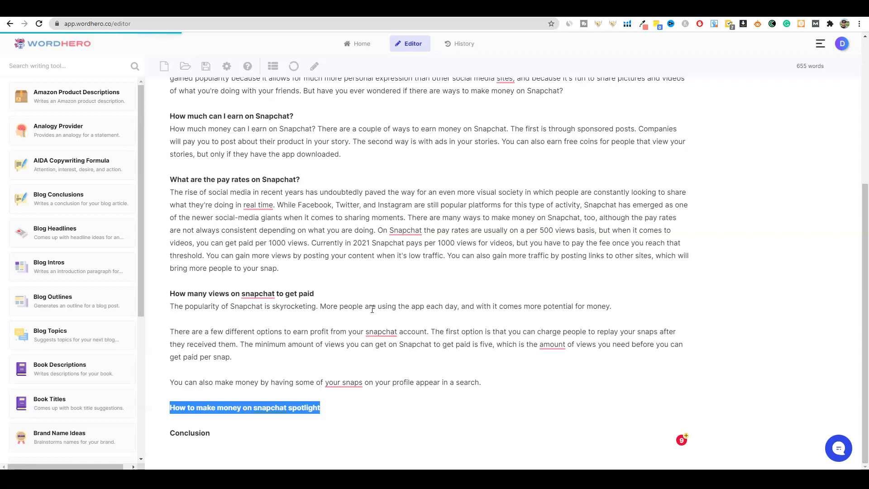
click(377, 310)
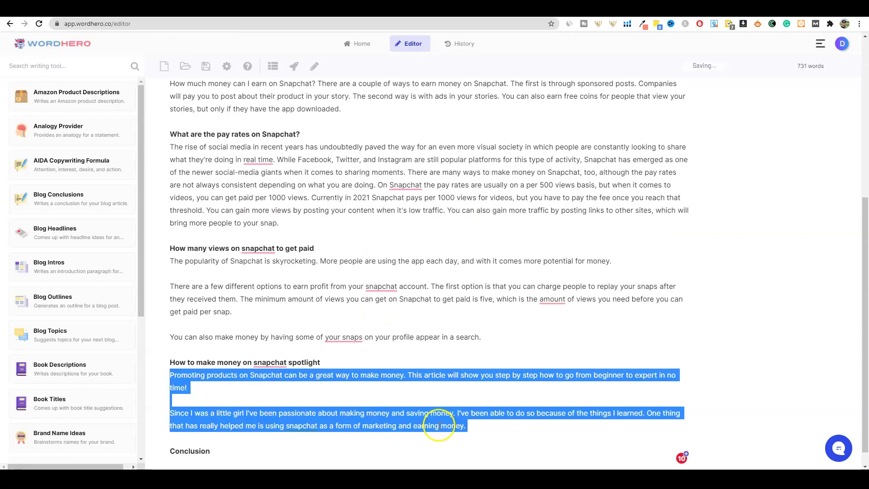
drag(327, 401, 257, 396)
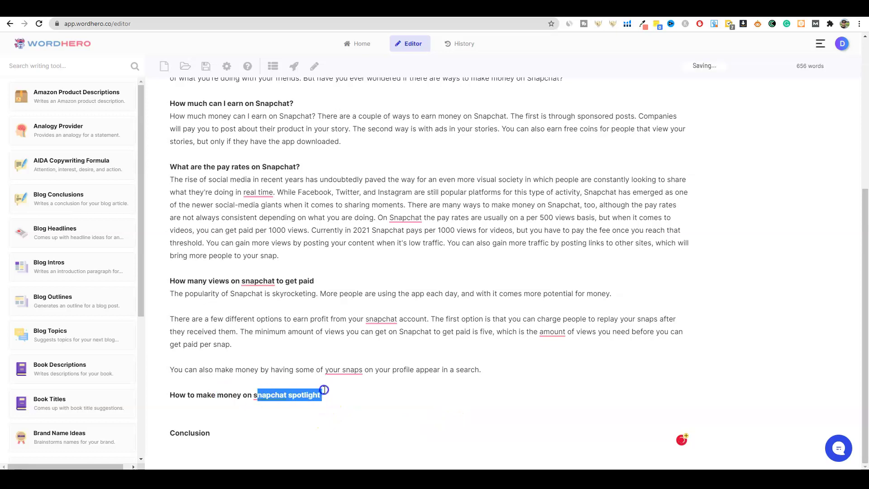
Add the line "What is Snapchat Spotlight?" above the "How to make money on snapchat spotlight" heading and generate a Blog Intro from it
click(257, 381)
key(Return)
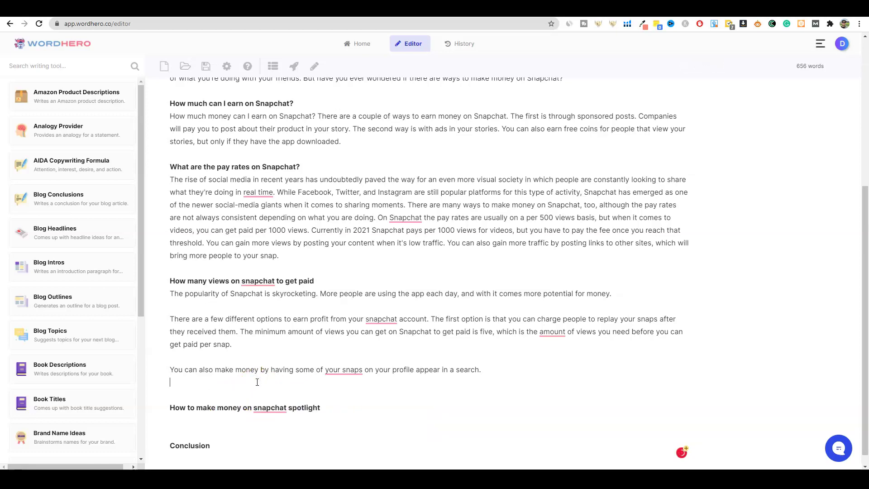
key(Return)
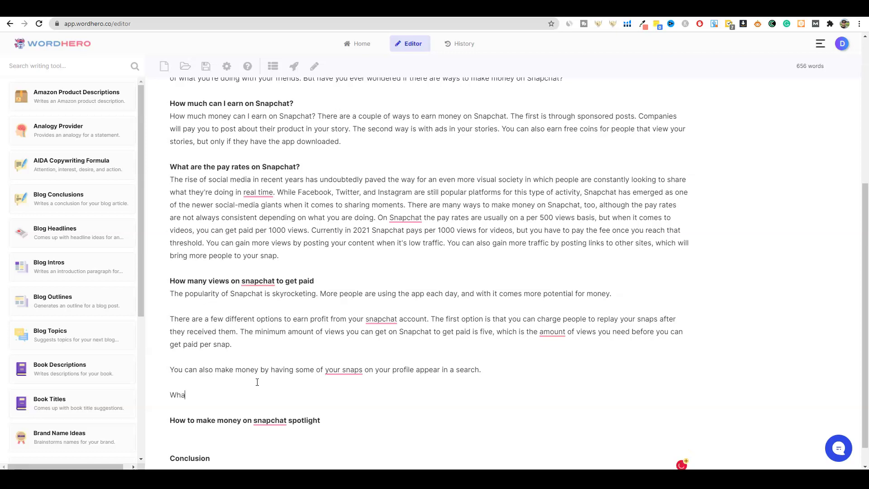
text(What is Snapchat)
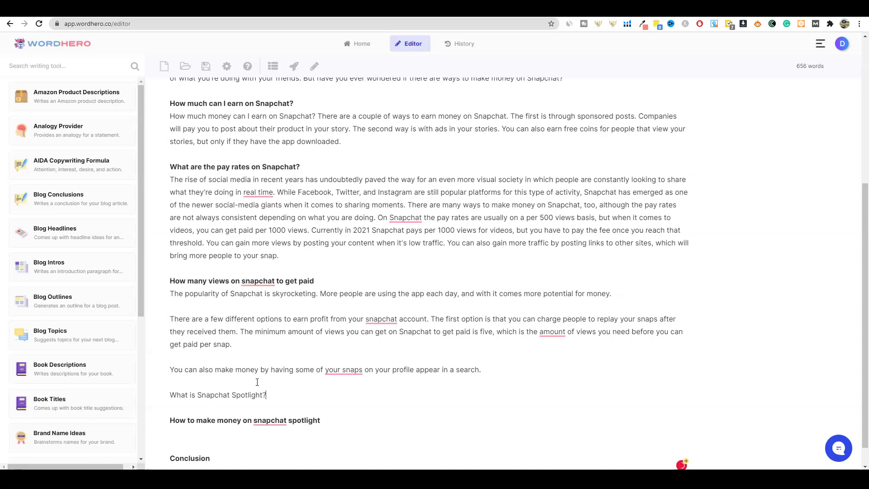
text( Spotlight?)
key(shift+Home)
click(294, 66)
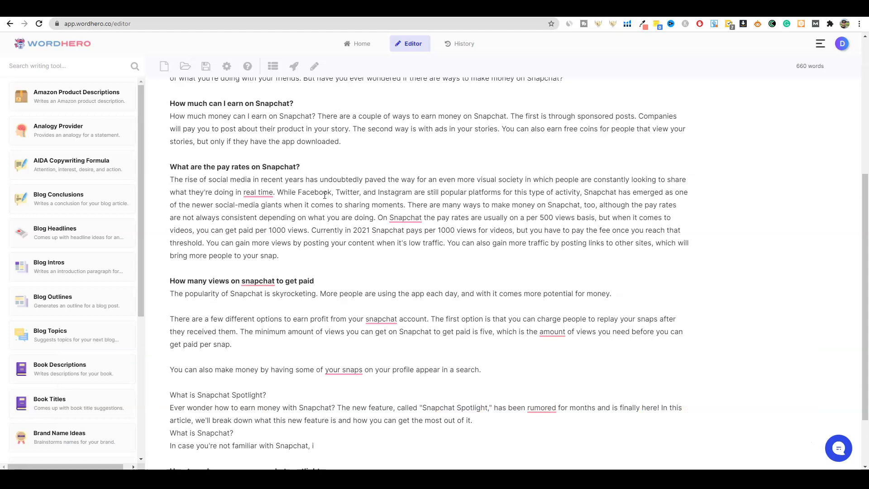
Delete the generated "What is Snapchat?" part below the Spotlight intro and extend the intro with Write More
scroll(324, 195, down, 1)
drag(218, 412, 166, 390)
key(BackSpace)
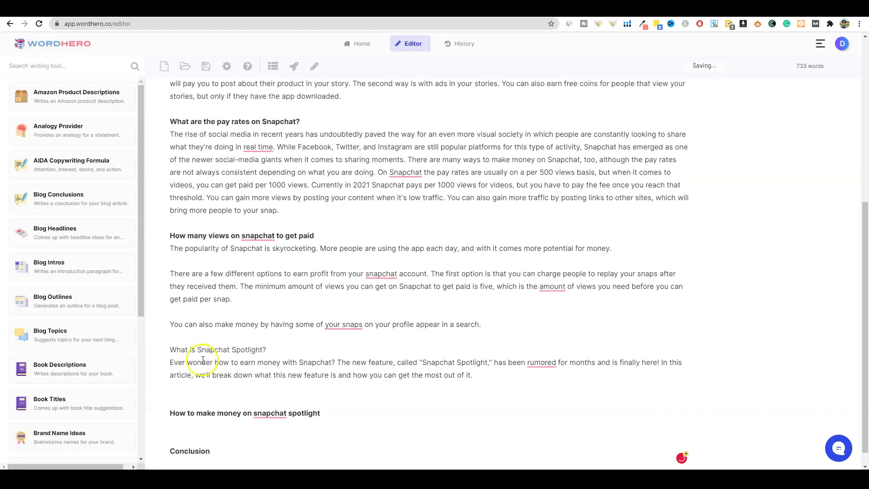
click(314, 66)
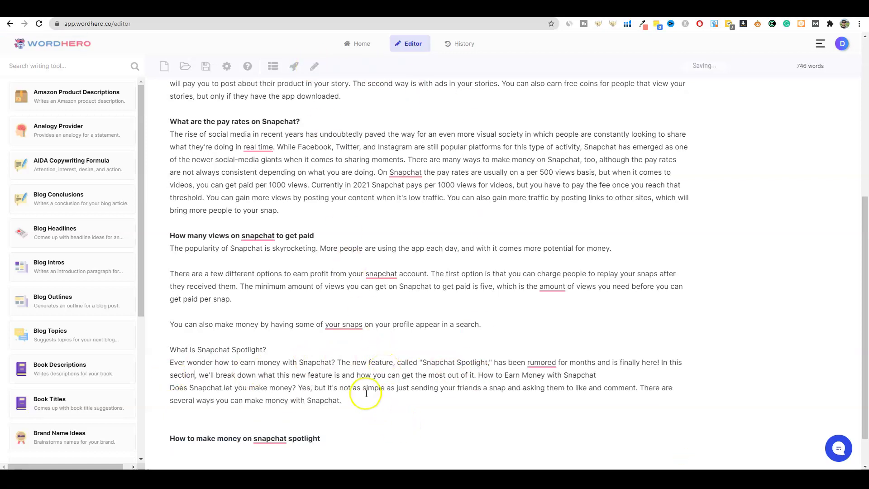
Delete the generated answer after "Does Snapchat let you make money?" and the extra blank line below it
drag(365, 399, 293, 389)
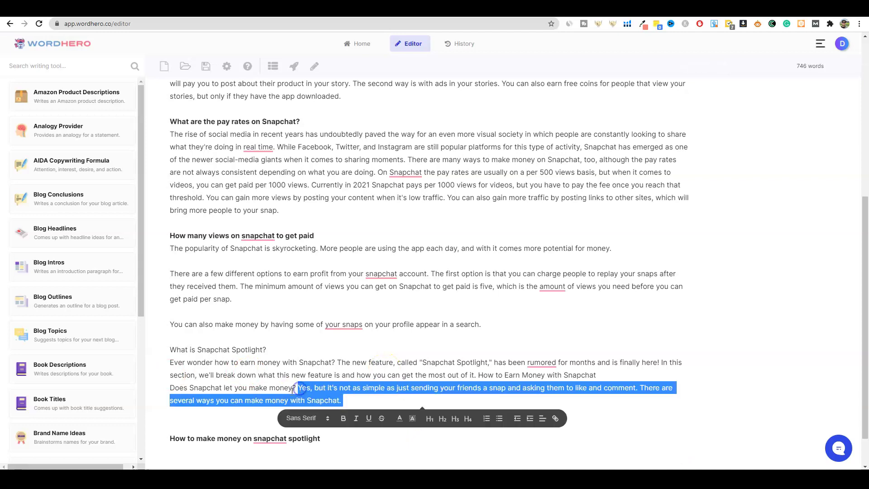
key(Delete)
click(234, 409)
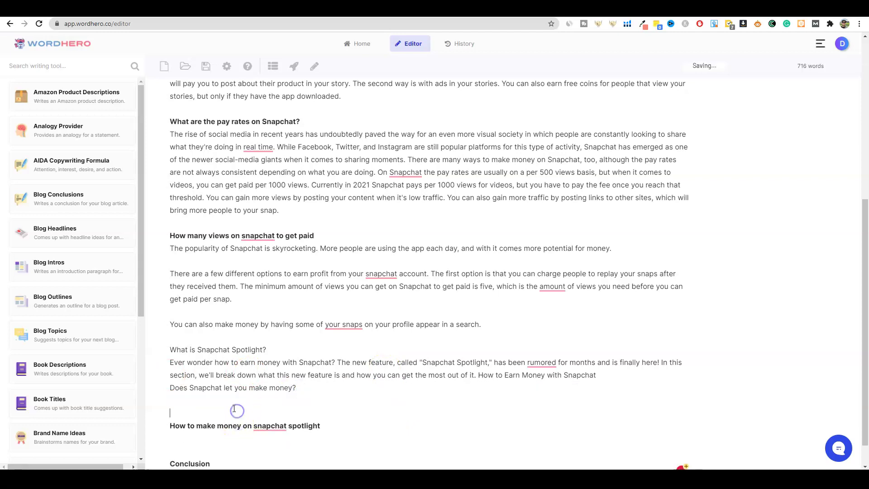
key(BackSpace)
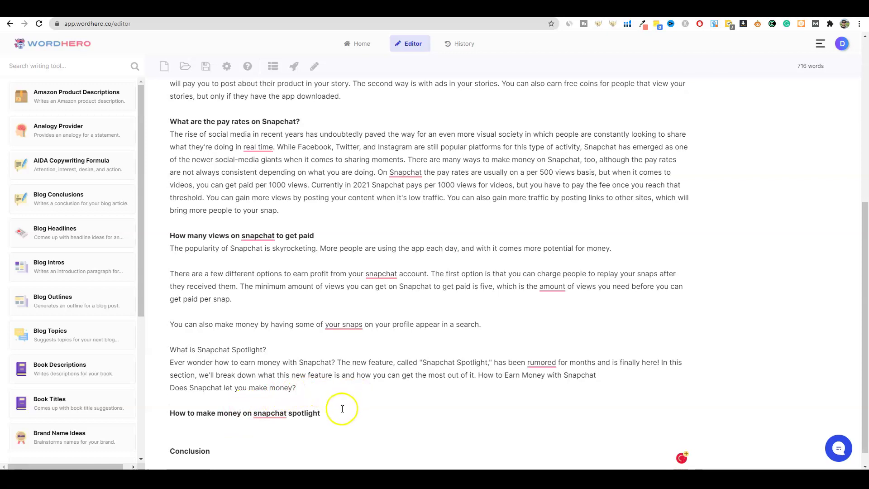
drag(266, 413, 339, 414)
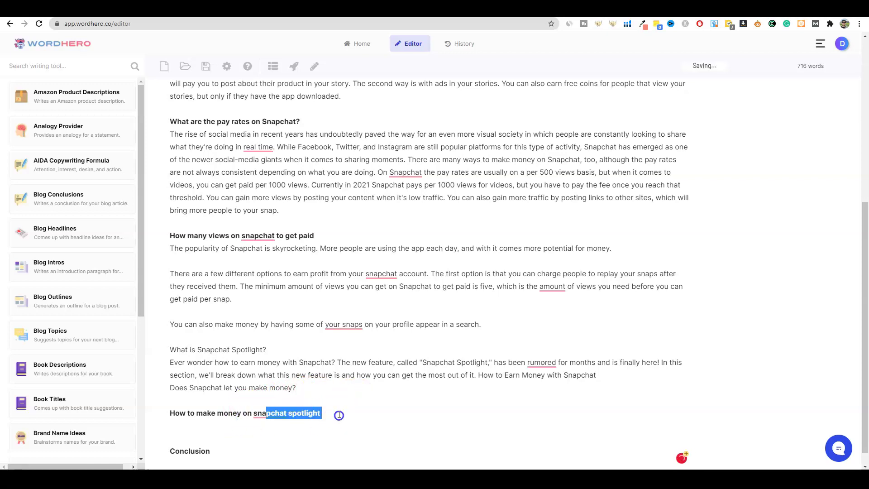
click(338, 415)
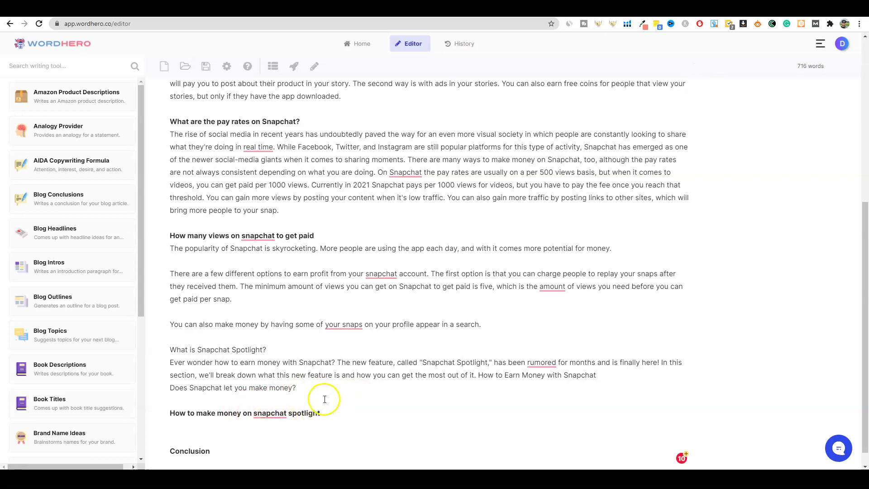
scroll(324, 399, down, 1)
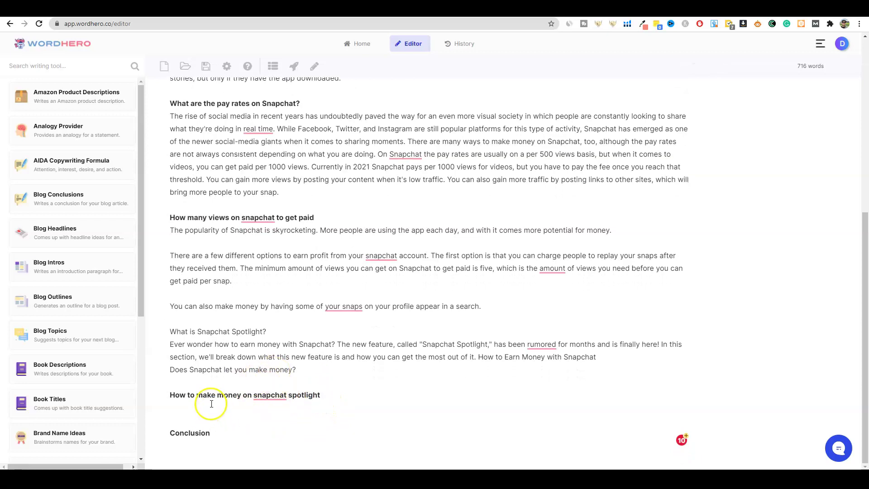
scroll(301, 291, up, 7)
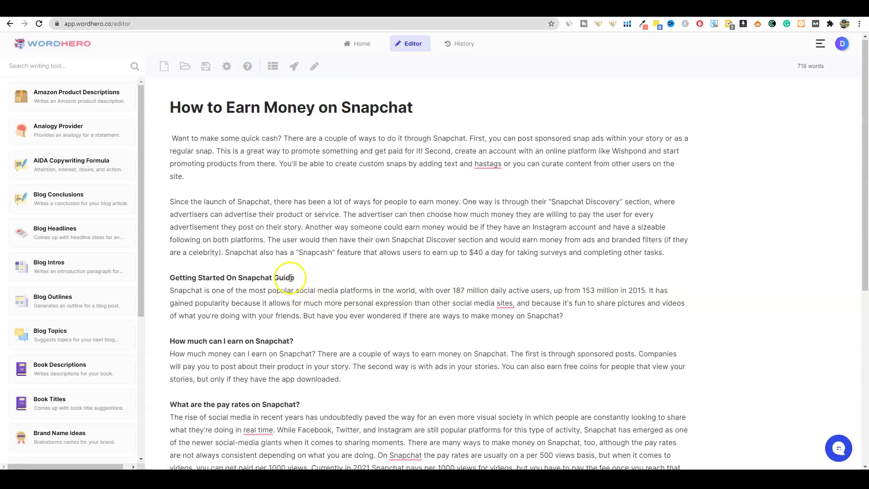
scroll(290, 277, down, 7)
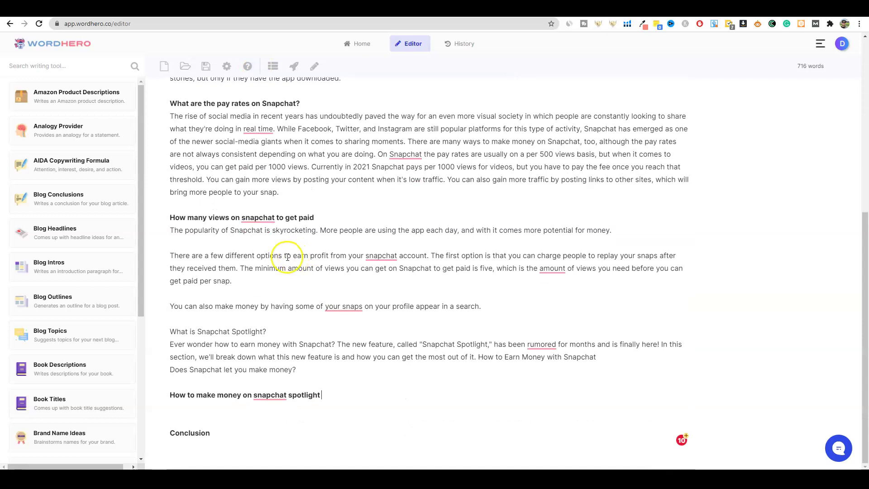
Add the line "Benefits of Making Money Using Snapchat" between the "How to make money on snapchat spotlight" and "Conclusion" headings
click(211, 414)
key(Down)
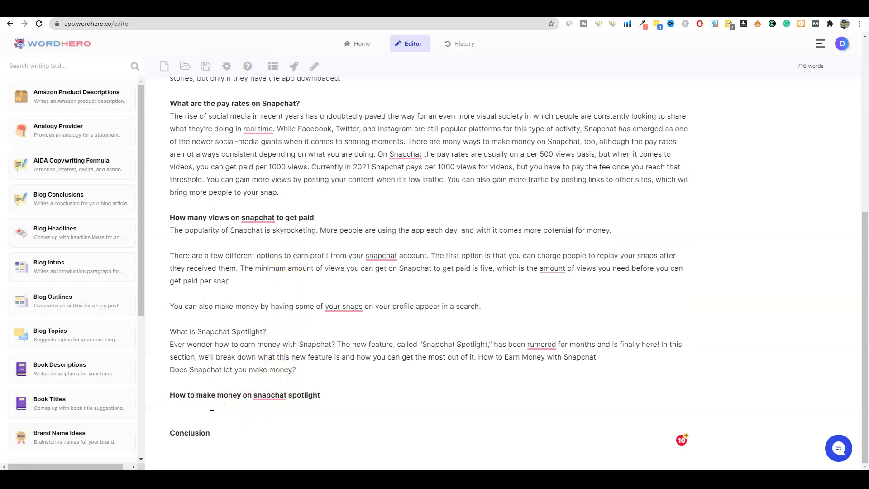
key(Return)
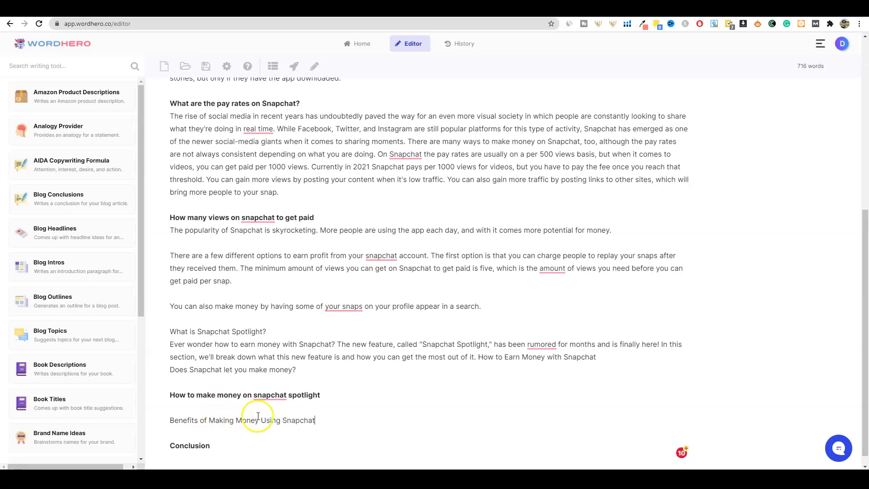
Copy the new benefits line and generate Listicles items with it as the short description
drag(323, 420, 172, 423)
click(277, 420)
drag(318, 420, 168, 421)
key(ctrl+c)
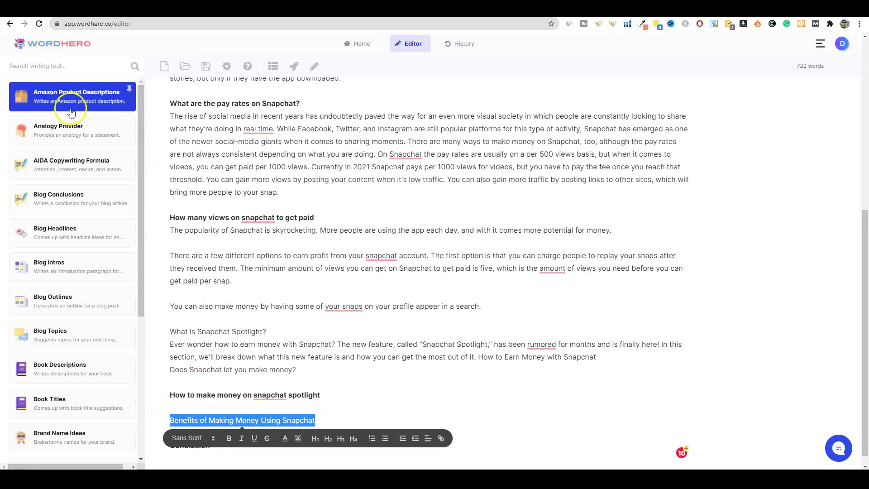
scroll(91, 100, up, 2)
scroll(71, 401, down, 10)
click(48, 402)
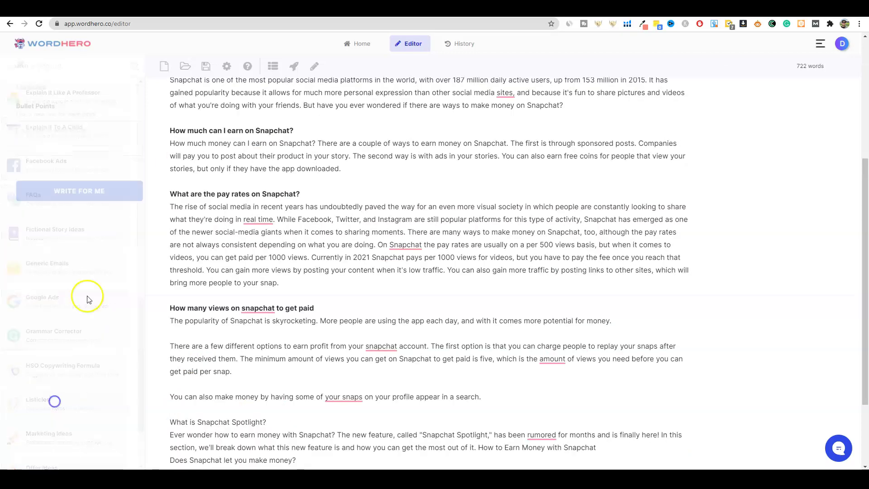
click(64, 136)
key(ctrl+v)
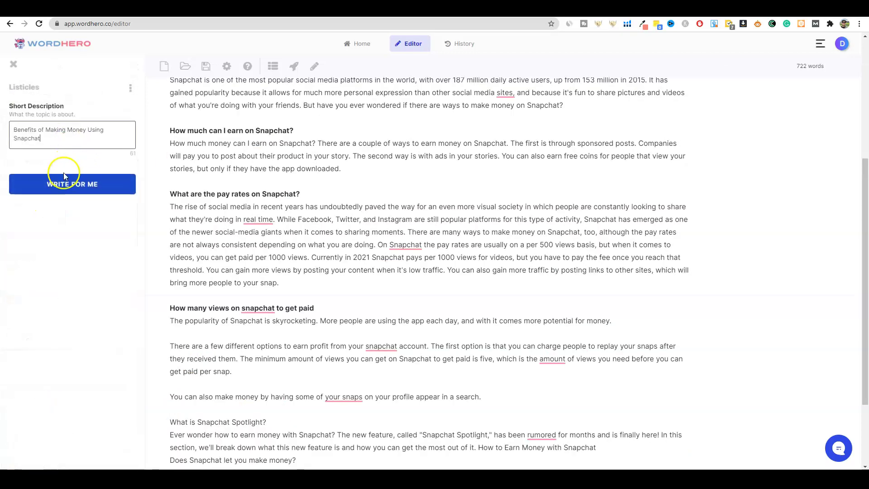
click(68, 184)
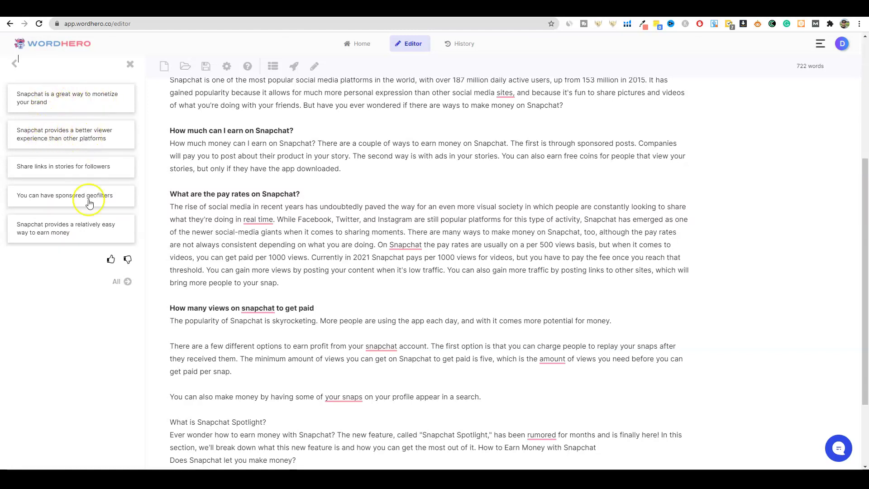
Insert all generated listicle items into the article from the results
scroll(237, 317, down, 3)
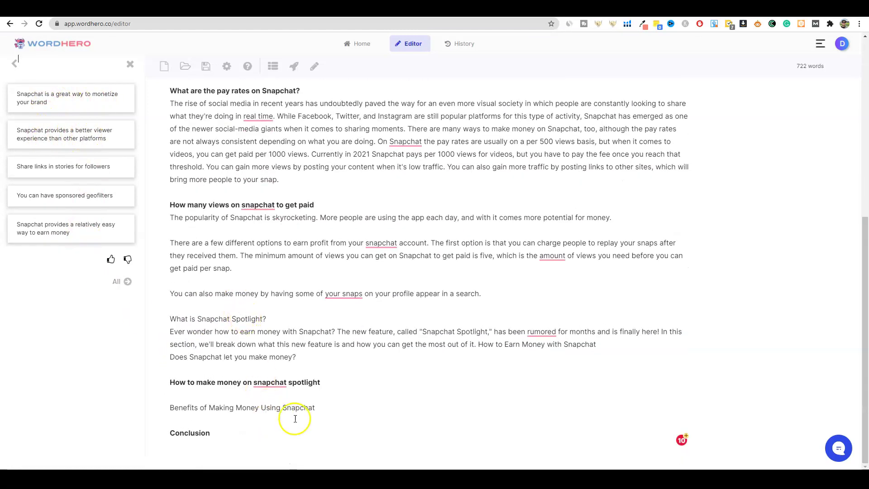
click(211, 419)
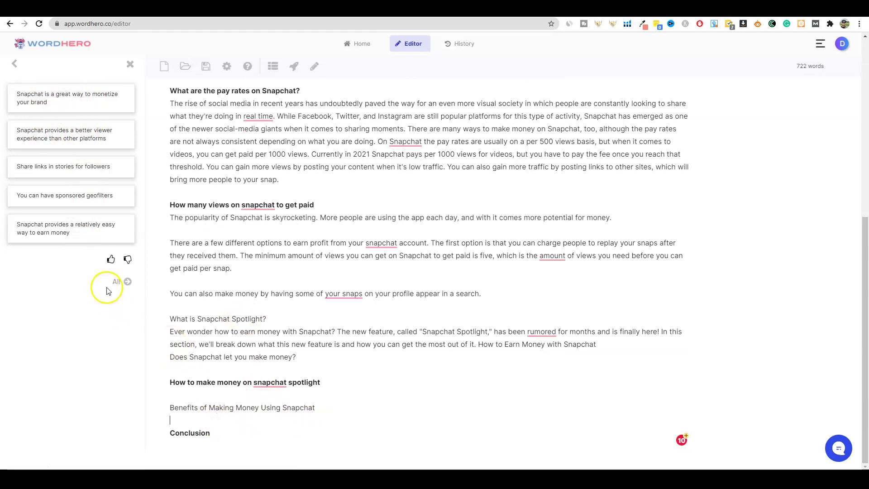
click(128, 283)
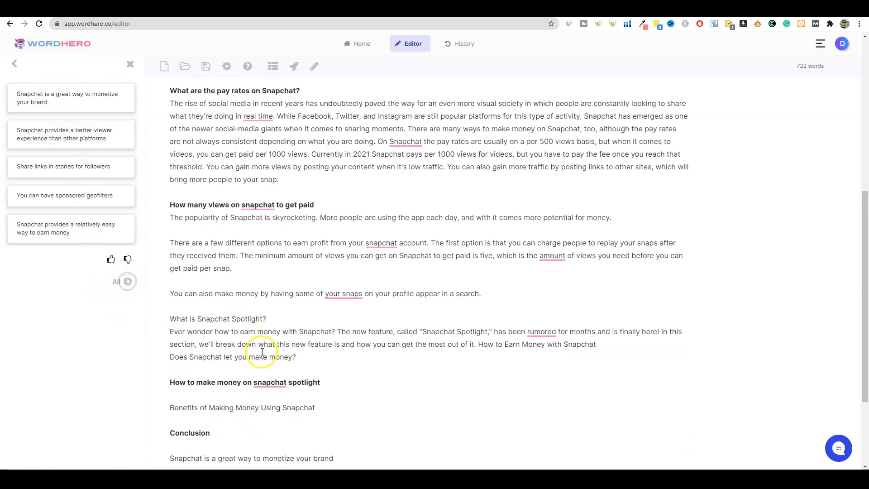
Move the inserted listicle items from below "Conclusion" to under the benefits line, separated from it by a blank line
scroll(262, 355, down, 3)
mouse_move(362, 433)
mouse_down()
mouse_move(159, 341)
mouse_move(161, 326)
mouse_move(355, 438)
mouse_up()
key(ctrl+c)
click(176, 333)
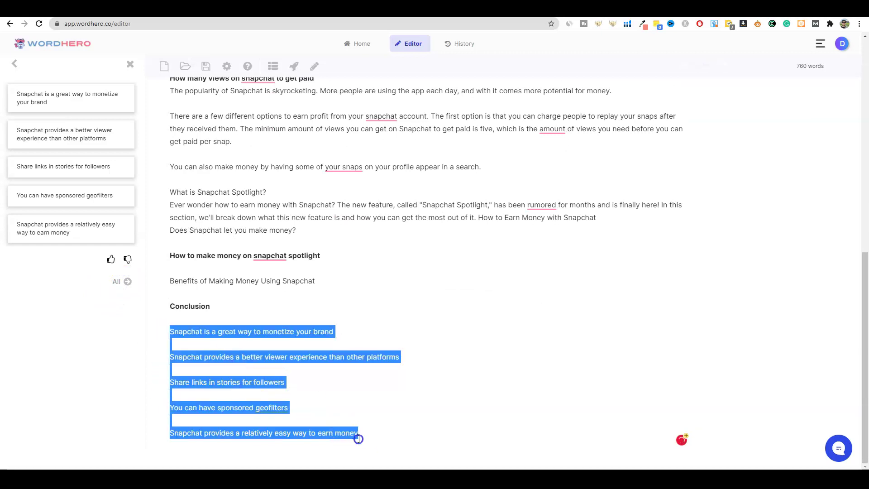
key(BackSpace)
click(215, 397)
key(ctrl+v)
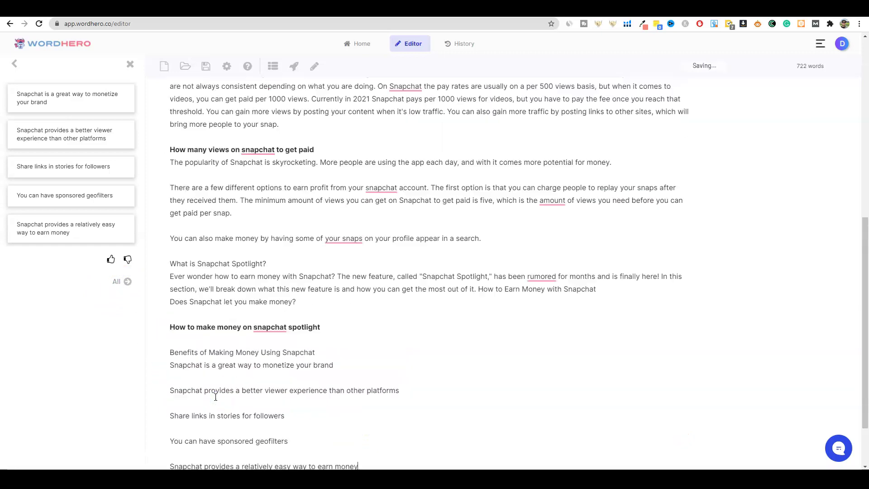
key(Return)
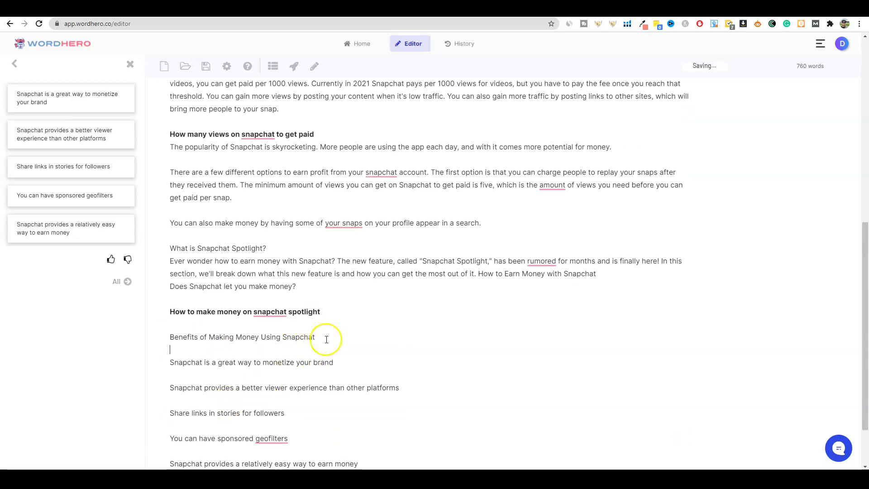
Make the line "Benefits of Making Money Using Snapchat" bold
drag(325, 338, 142, 338)
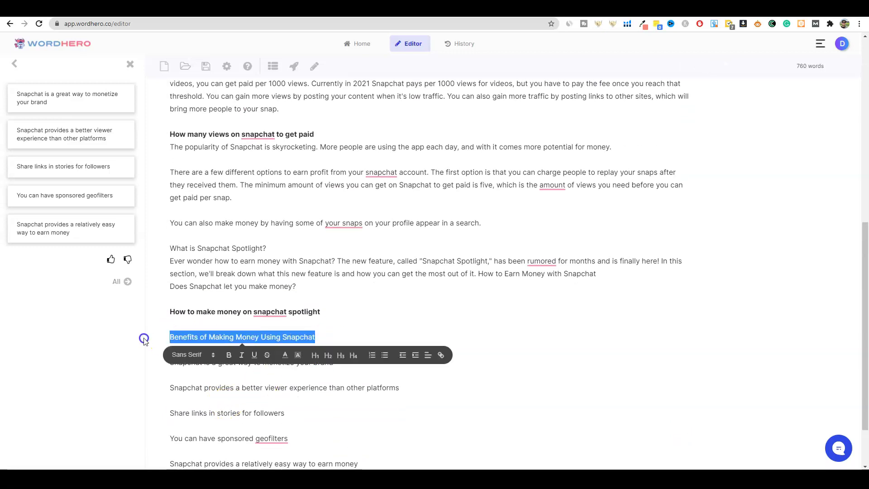
click(229, 355)
drag(319, 338, 167, 336)
key(ctrl+b)
scroll(175, 291, down, 2)
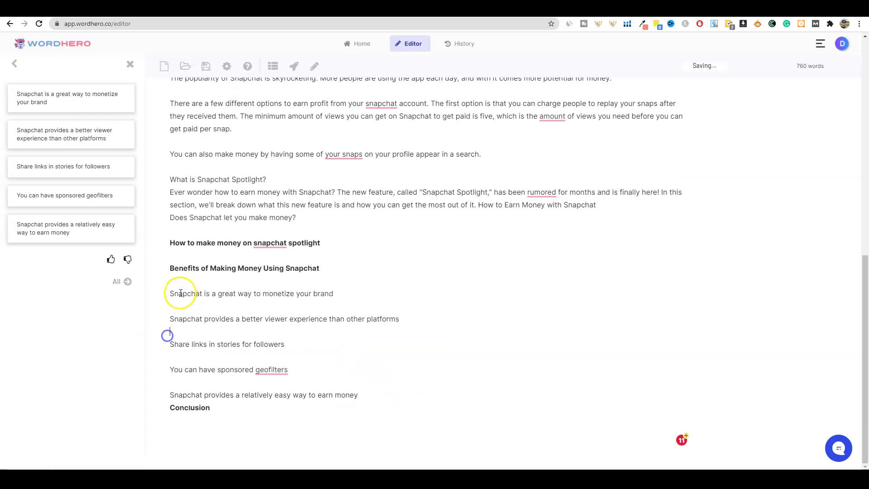
Add a blank line above "Conclusion" and format the five benefit items as a bulleted list
drag(170, 295, 258, 343)
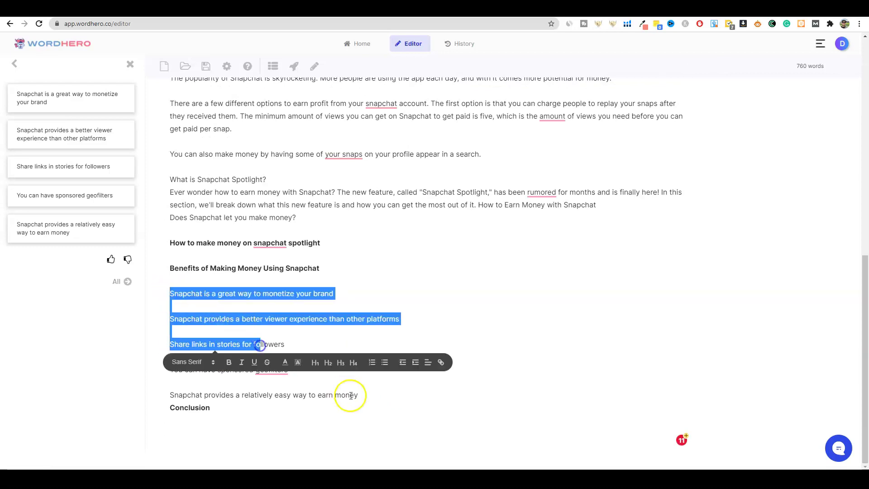
click(366, 395)
key(Return)
drag(367, 394, 200, 297)
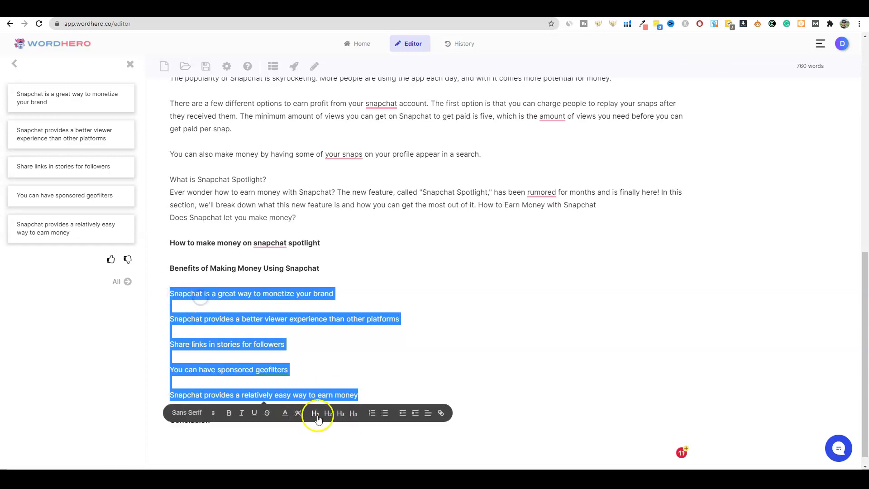
click(384, 413)
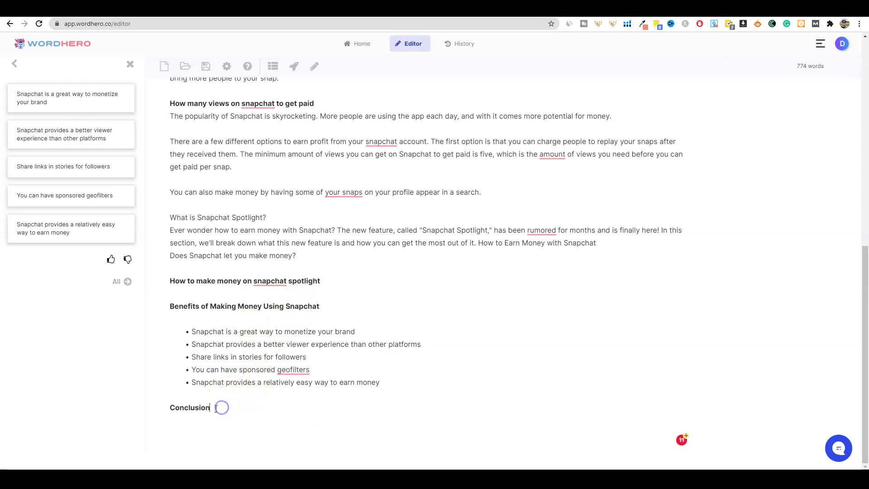
Copy the article title and pin the Blog Conclusions tool in the writing tools list
scroll(233, 305, up, 20)
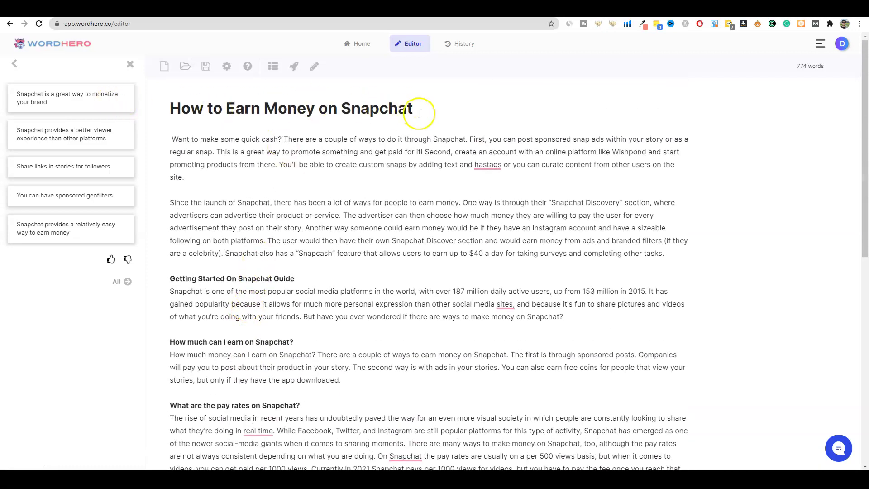
drag(418, 112, 183, 112)
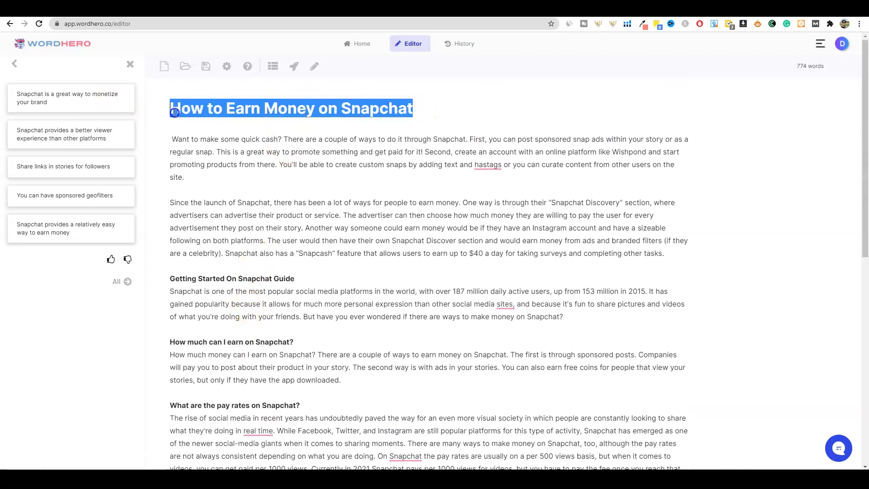
click(14, 63)
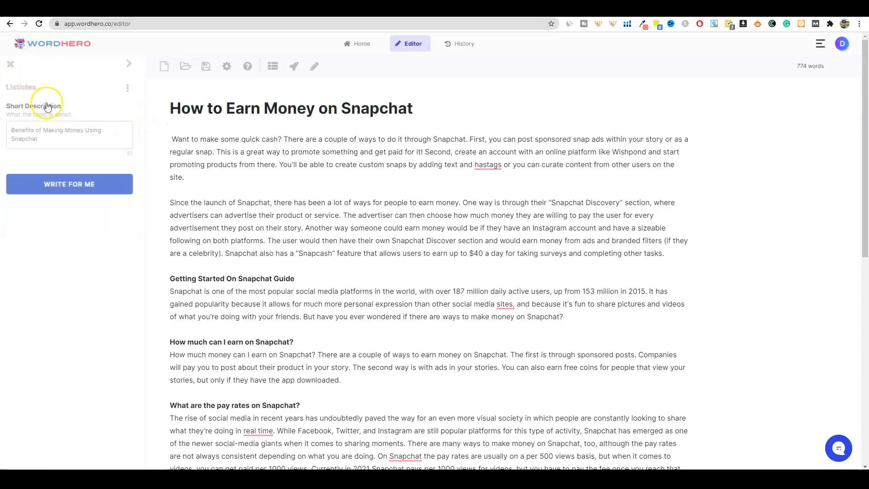
click(14, 64)
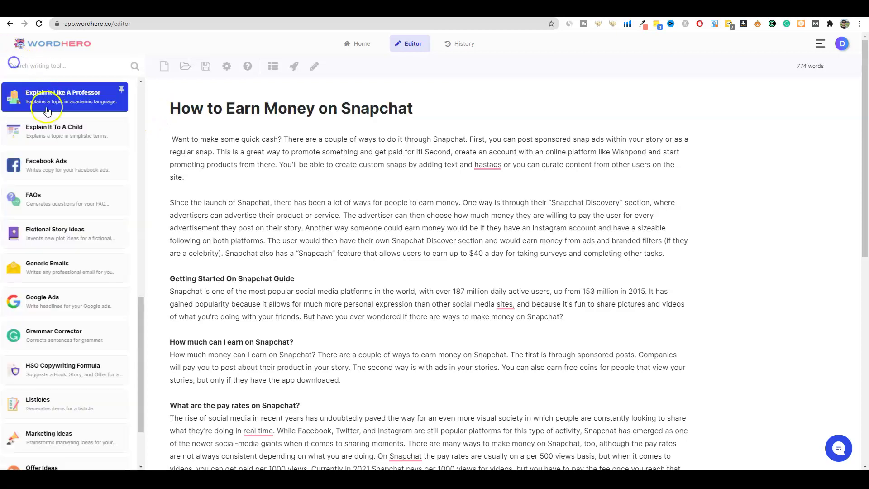
scroll(86, 260, up, 10)
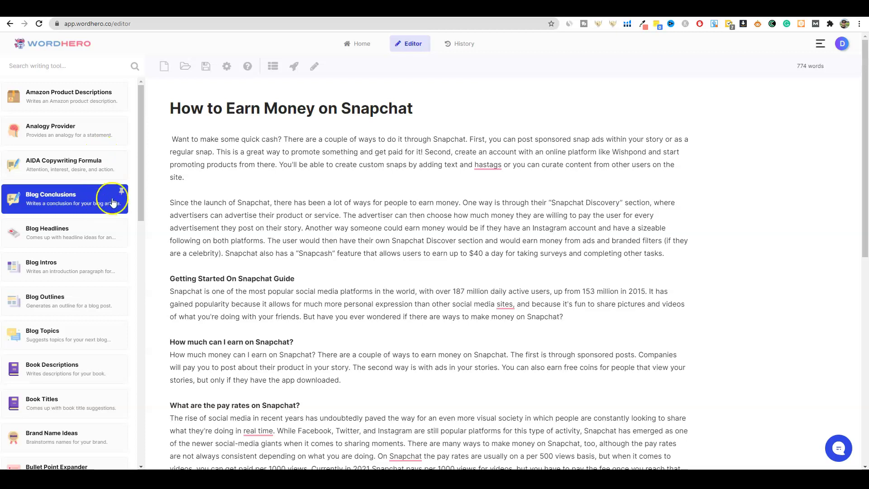
click(121, 190)
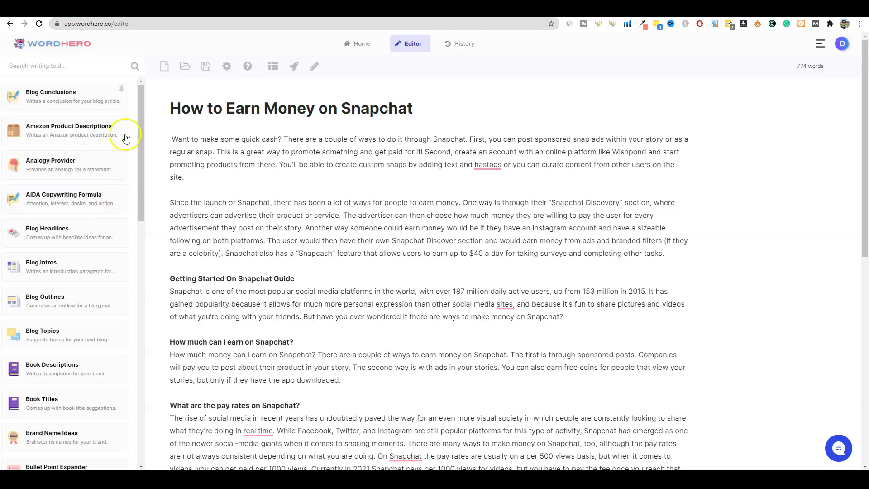
Generate Blog Conclusions with the short description "How to Earn Money on Snapchat"
click(81, 95)
click(66, 138)
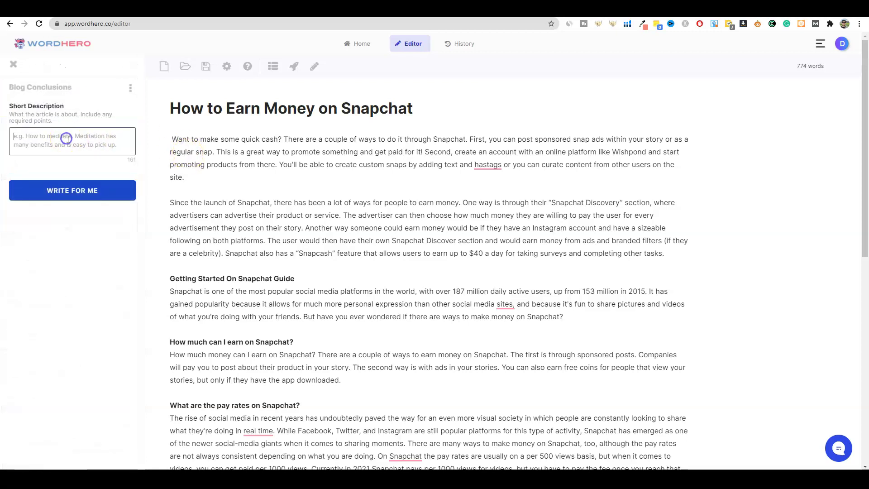
text(How to Earn Money on Snapchat)
click(68, 190)
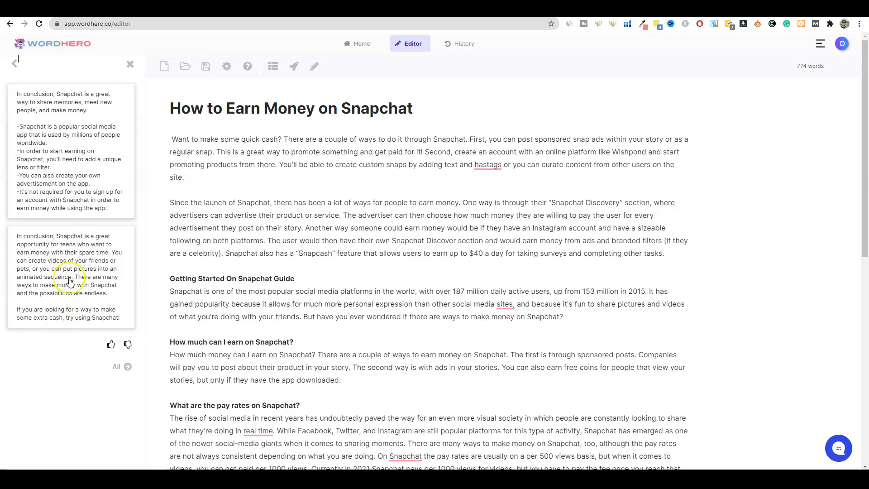
Copy the second generated conclusion, about teens earning in their spare time, and paste it under the "Conclusion" heading
scroll(83, 291, down, 2)
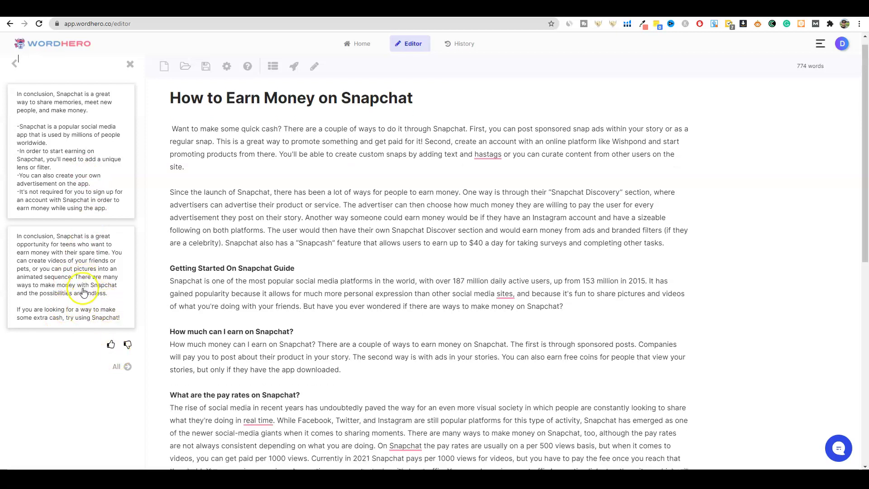
scroll(82, 291, down, 9)
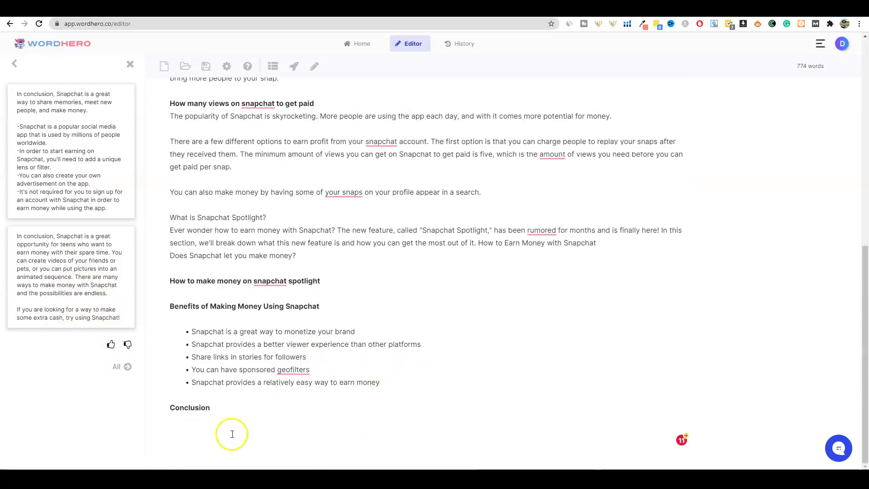
click(100, 276)
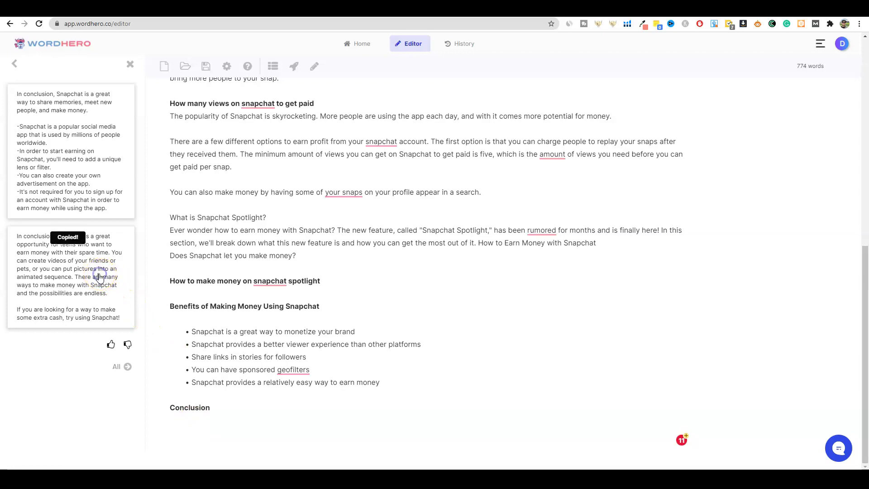
drag(71, 270, 77, 271)
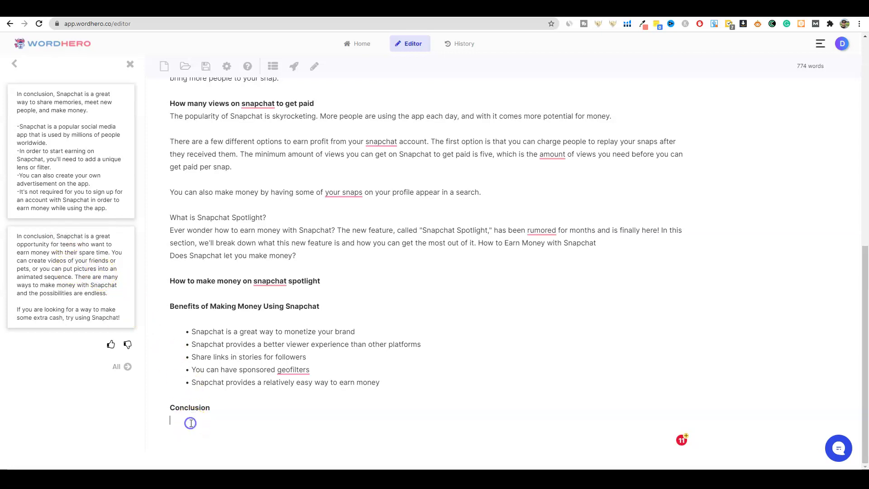
key(ctrl+v)
scroll(229, 368, down, 1)
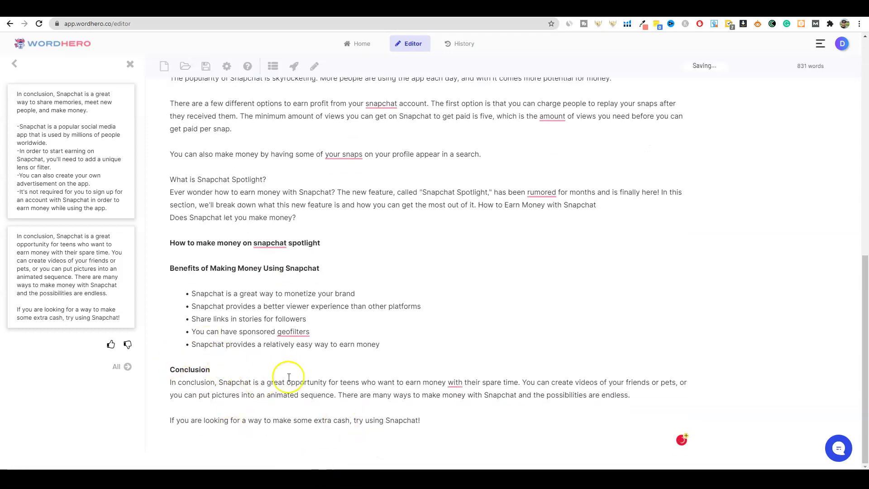
Look over the finished article up to its title and go to the WordHero home page
scroll(208, 360, up, 3)
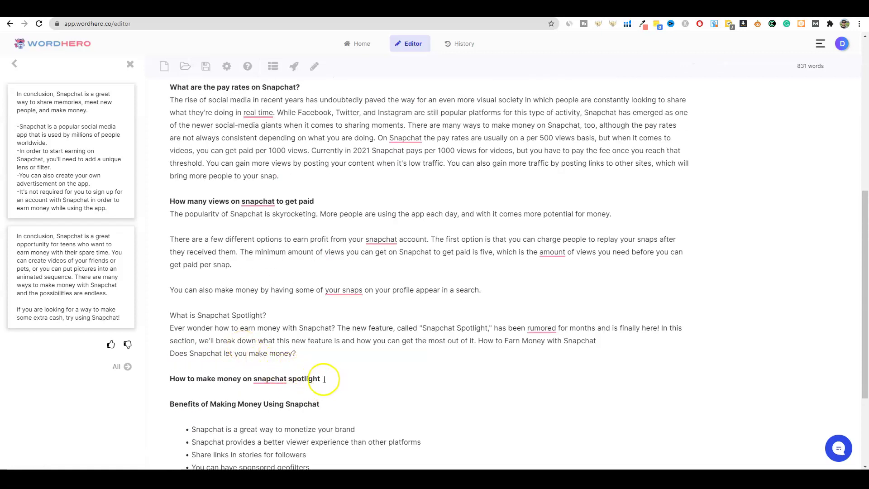
scroll(393, 323, up, 7)
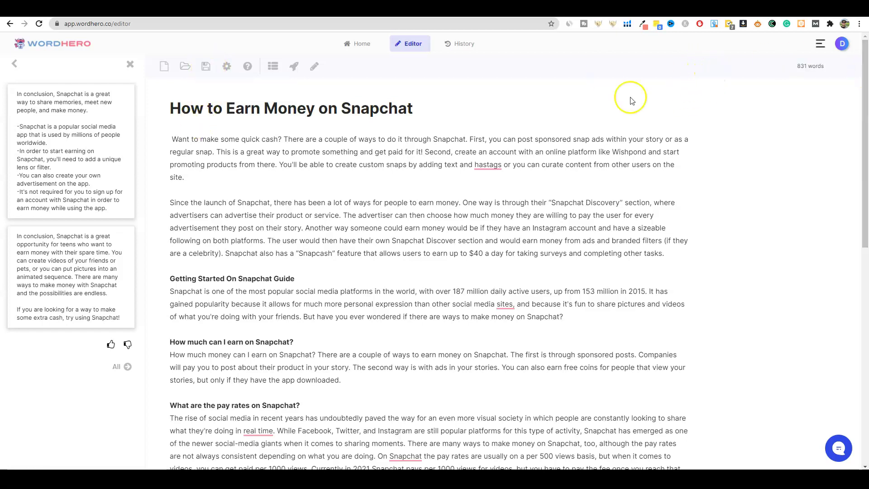
click(363, 47)
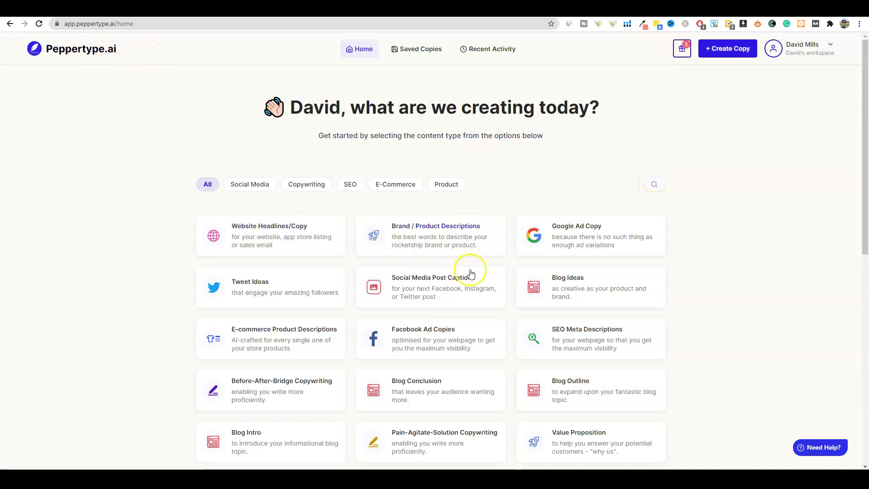
Look through the content types offered on the Peppertype.ai home page
scroll(471, 276, down, 9)
scroll(480, 281, up, 8)
scroll(484, 284, up, 2)
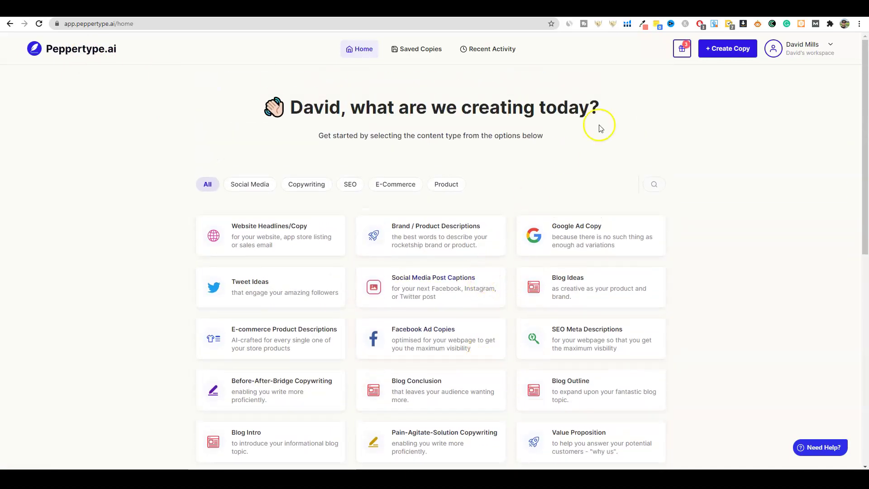
Switch back to WordHero and look through its full list of writing tools on the home page
click(730, 10)
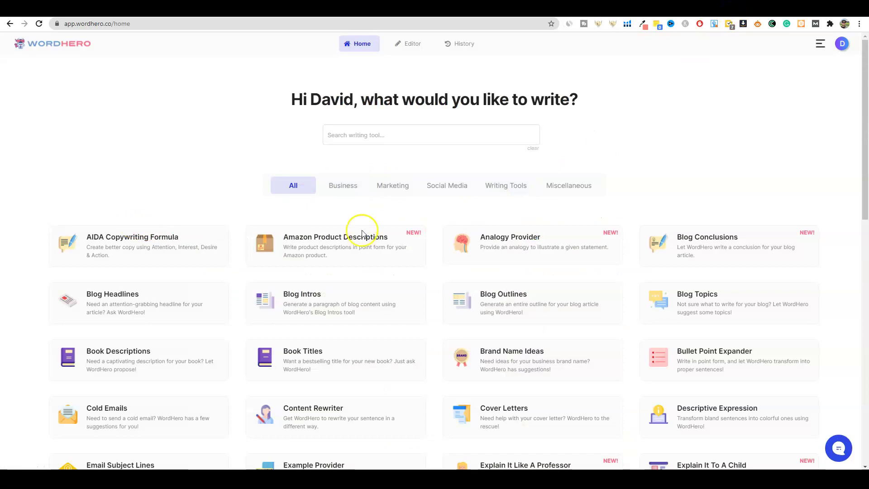
scroll(423, 271, down, 14)
scroll(425, 272, up, 14)
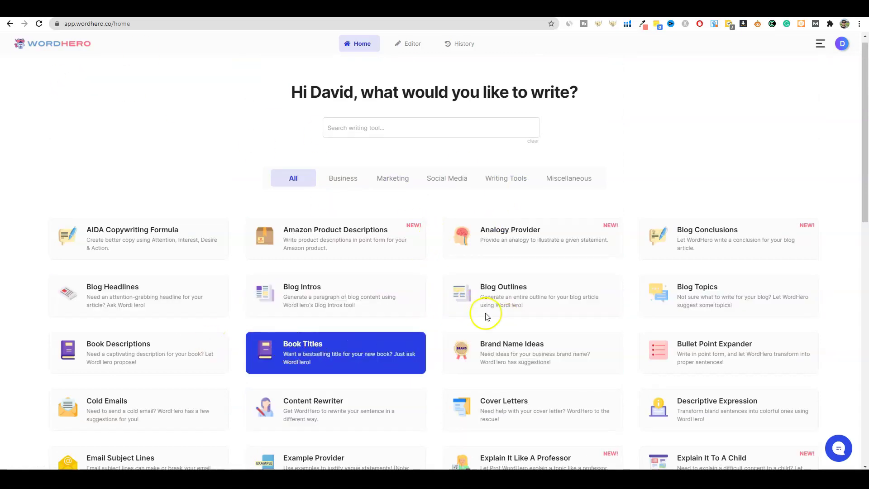
scroll(427, 300, down, 13)
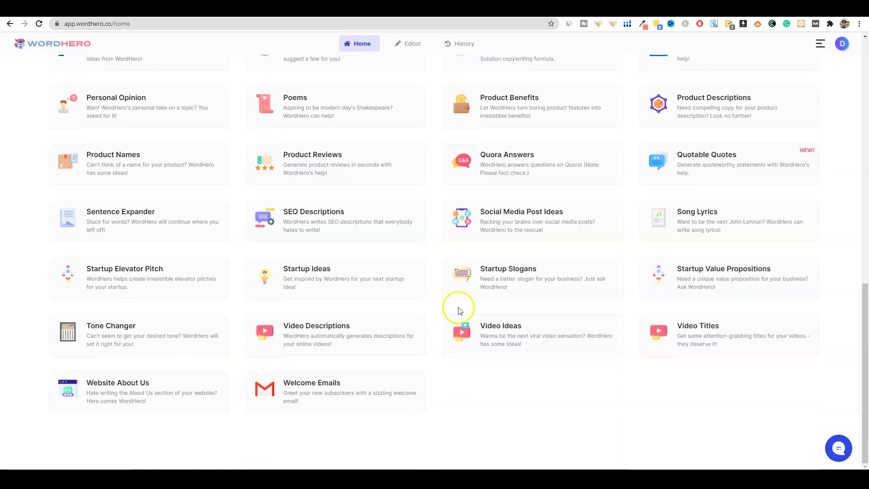
scroll(458, 307, up, 7)
scroll(475, 310, up, 6)
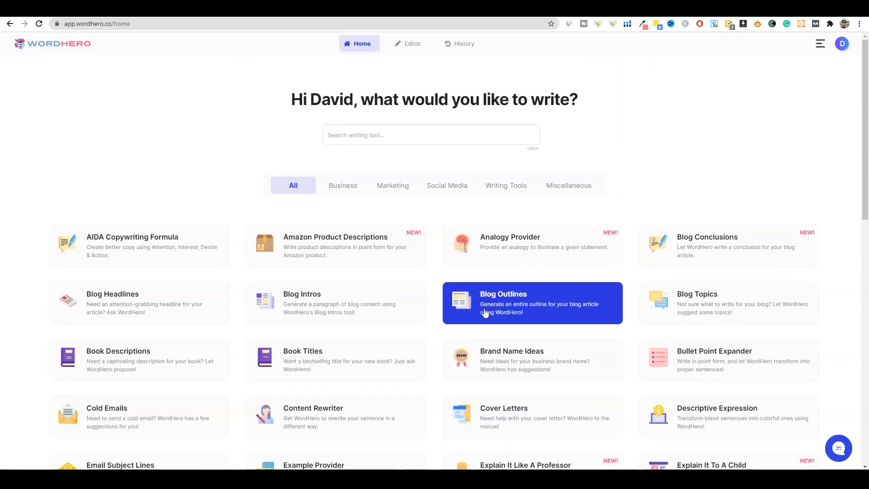
Check the WordHero lifetime deal listing on AppSumo and return to the WordHero home page
click(704, 8)
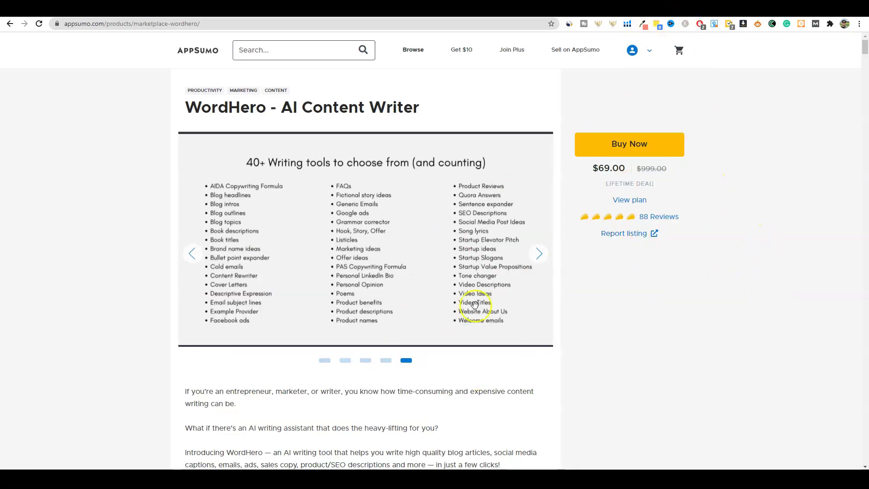
click(730, 11)
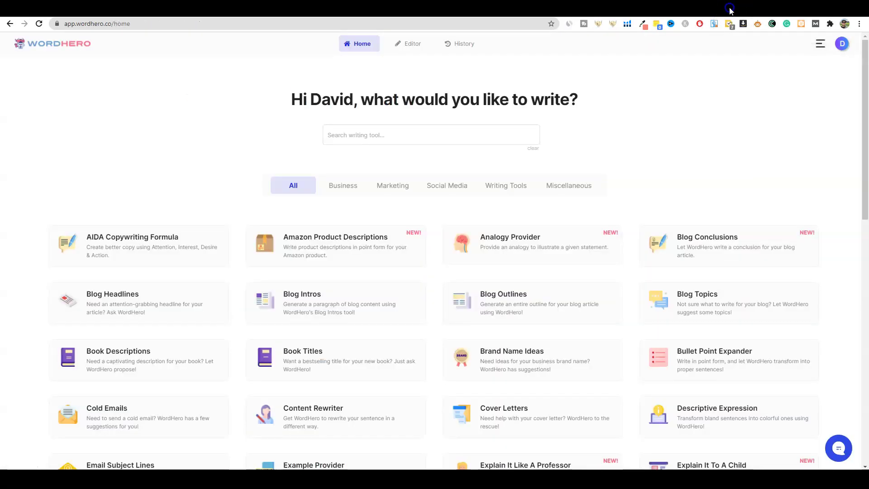